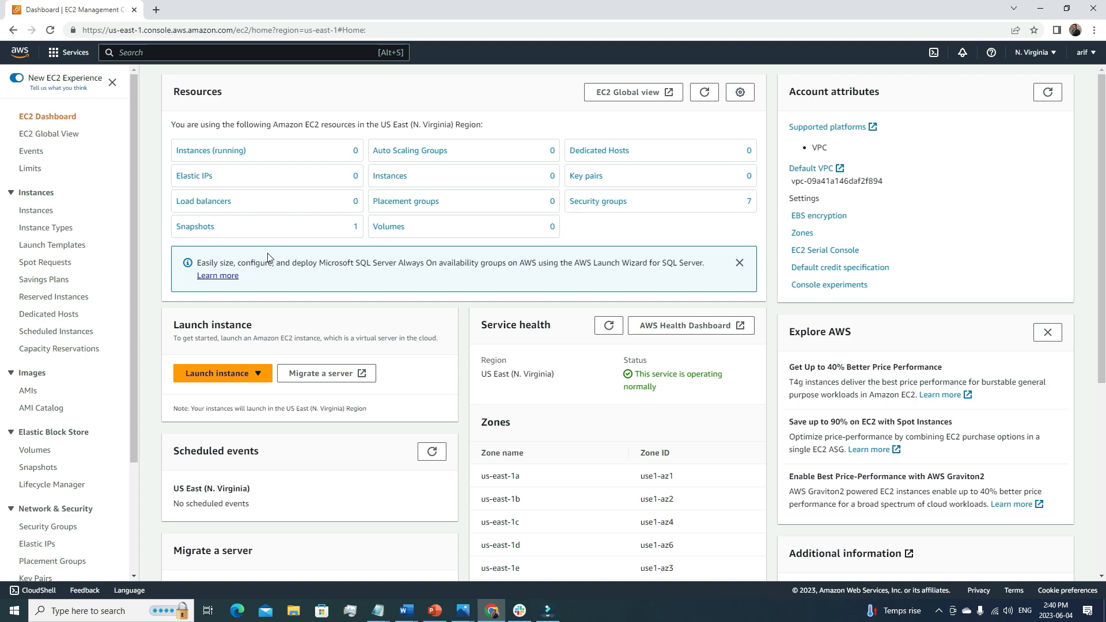
Find the S3 service through the console search, open it and start creating a new bucket
{"action": "left_click", "coordinate": [135, 53]}
{"action": "type", "text": "s3"}
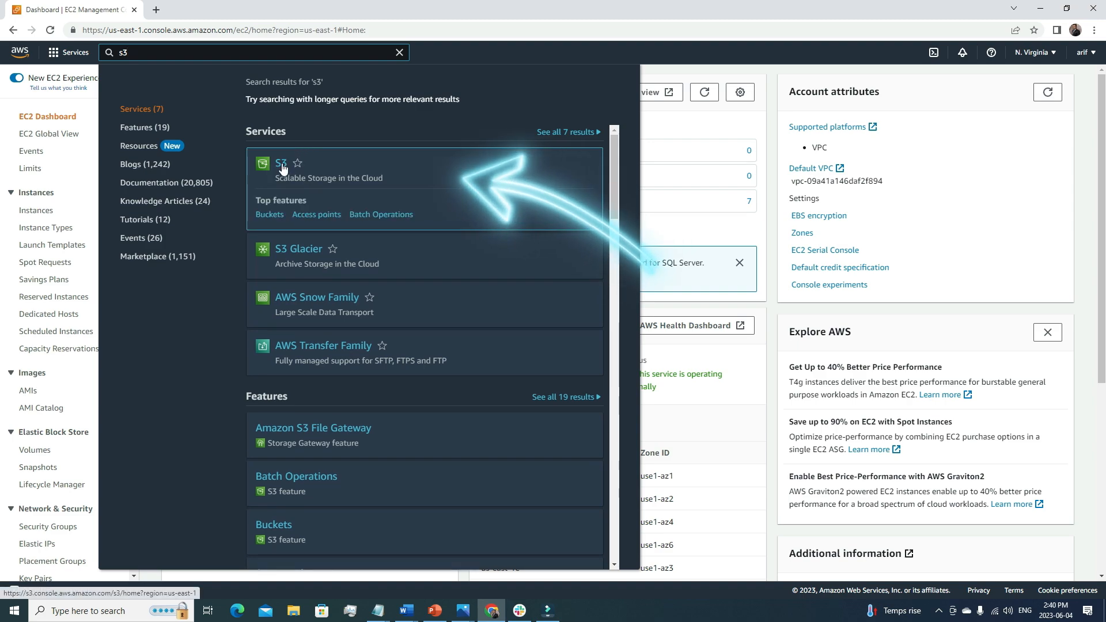
{"action": "left_click", "coordinate": [281, 164]}
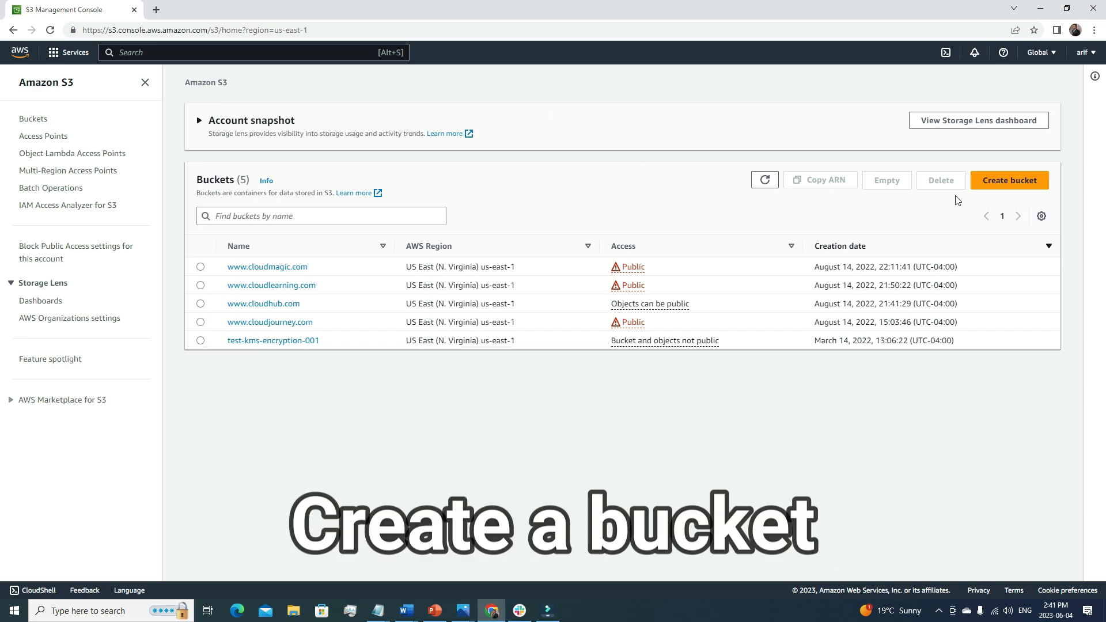
{"action": "left_click", "coordinate": [1009, 181]}
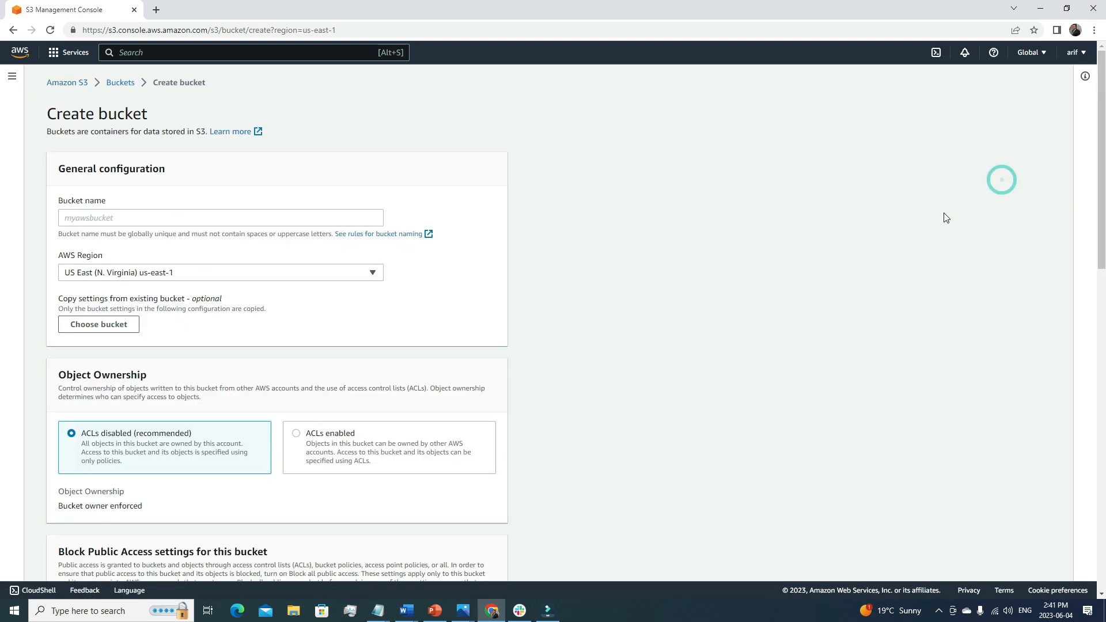
Enter "arifaws bucket223" as the name of the new bucket
{"action": "left_click", "coordinate": [312, 217]}
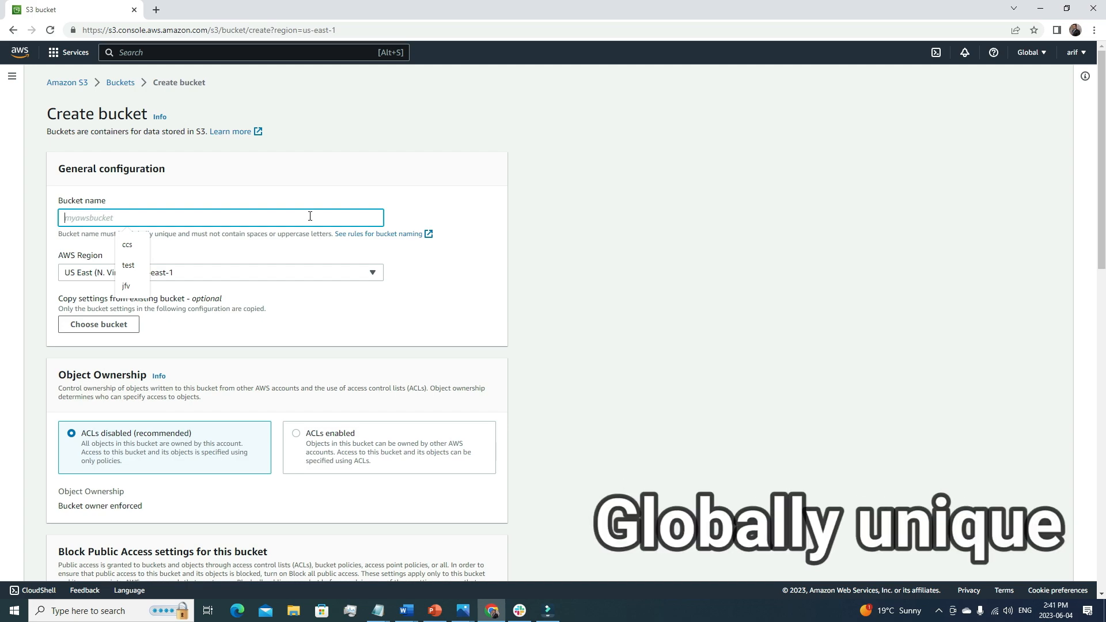
{"action": "left_click", "coordinate": [313, 216]}
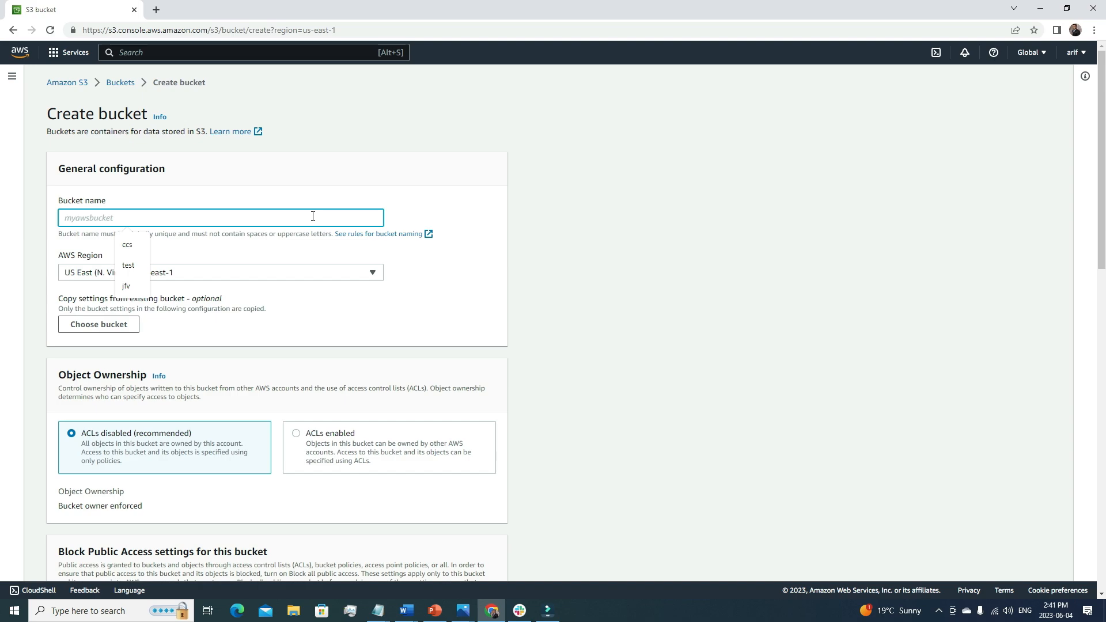
{"action": "left_click", "coordinate": [125, 217]}
{"action": "type", "text": "ar"}
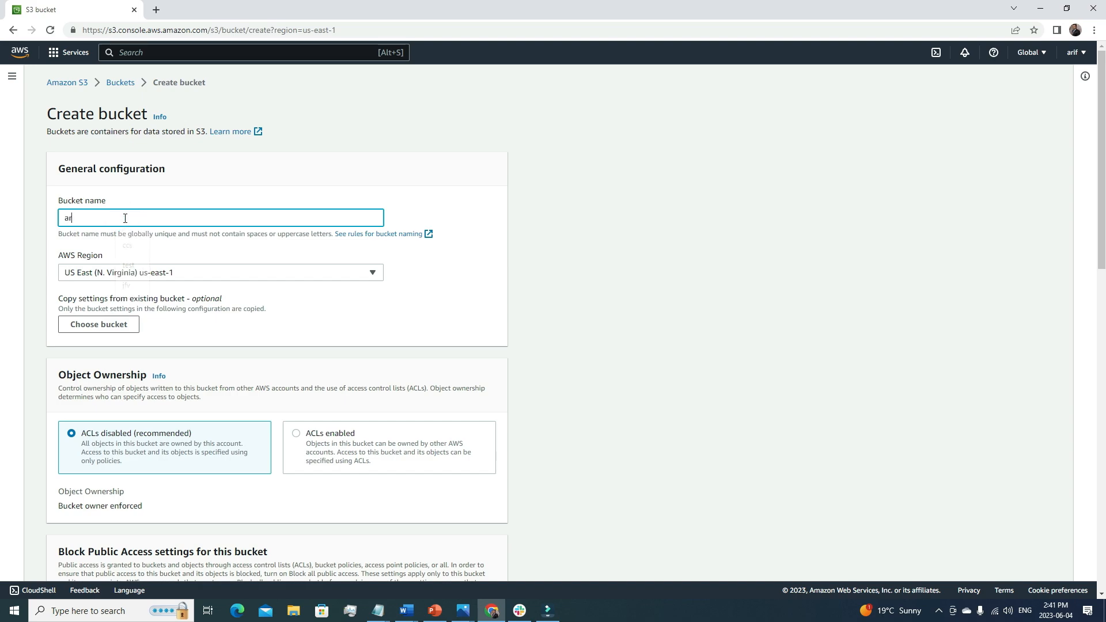
{"action": "type", "text": "ifaws bucket223"}
{"action": "left_click", "coordinate": [647, 265]}
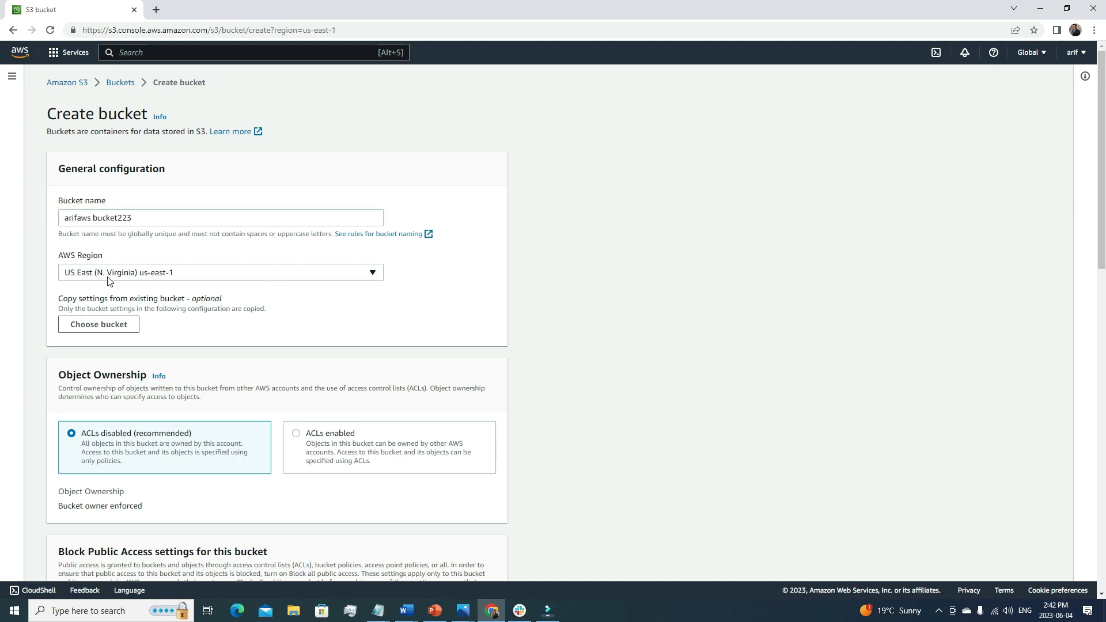
Look through the available AWS regions and choose US East (N. Virginia) us-east-1 for the bucket
{"action": "left_click", "coordinate": [157, 275]}
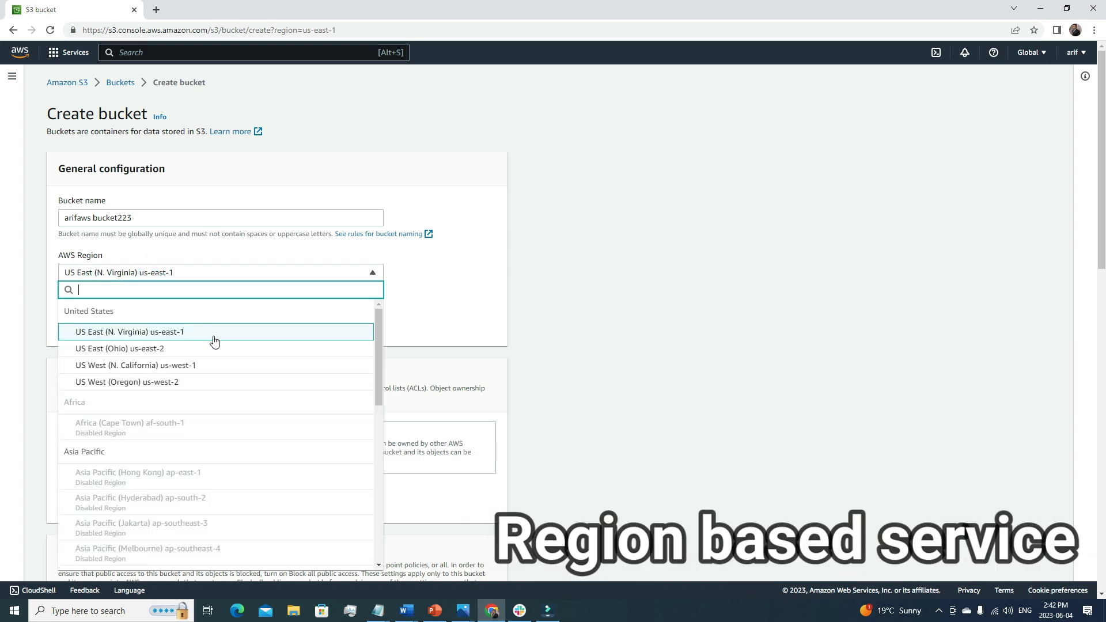
{"action": "scroll", "coordinate": [232, 351], "scroll_direction": "down", "scroll_amount": 7}
{"action": "scroll", "coordinate": [232, 368], "scroll_direction": "up", "scroll_amount": 5}
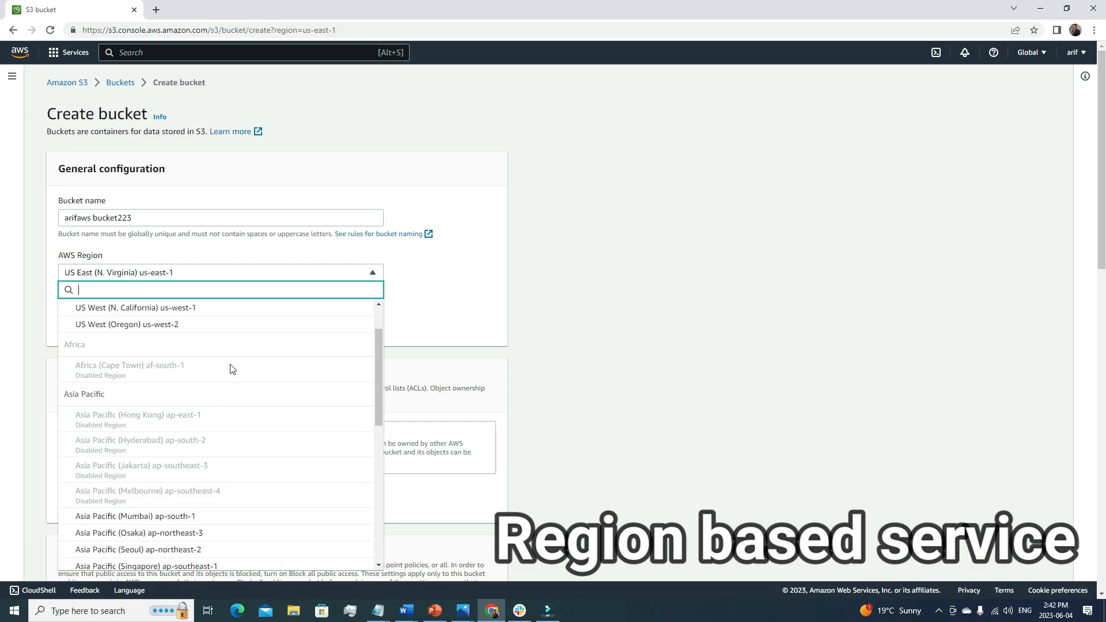
{"action": "scroll", "coordinate": [230, 371], "scroll_direction": "up", "scroll_amount": 2}
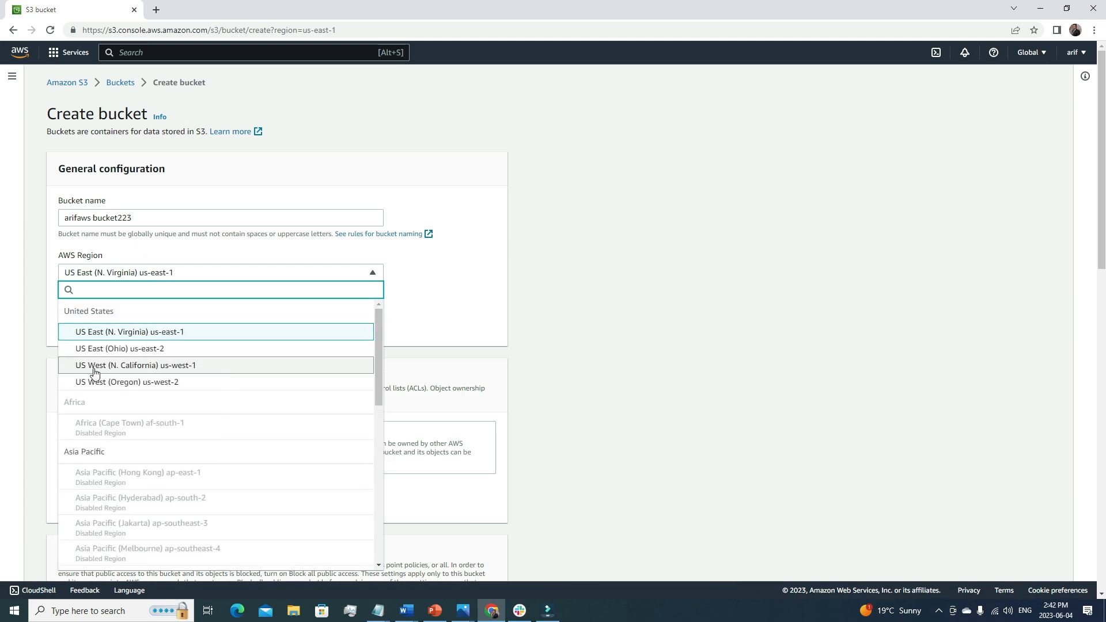
{"action": "left_click", "coordinate": [222, 334]}
Review the bucket's Object Ownership, Block Public Access, Bucket Versioning, Tags and Default encryption settings
{"action": "scroll", "coordinate": [640, 348], "scroll_direction": "down", "scroll_amount": 3}
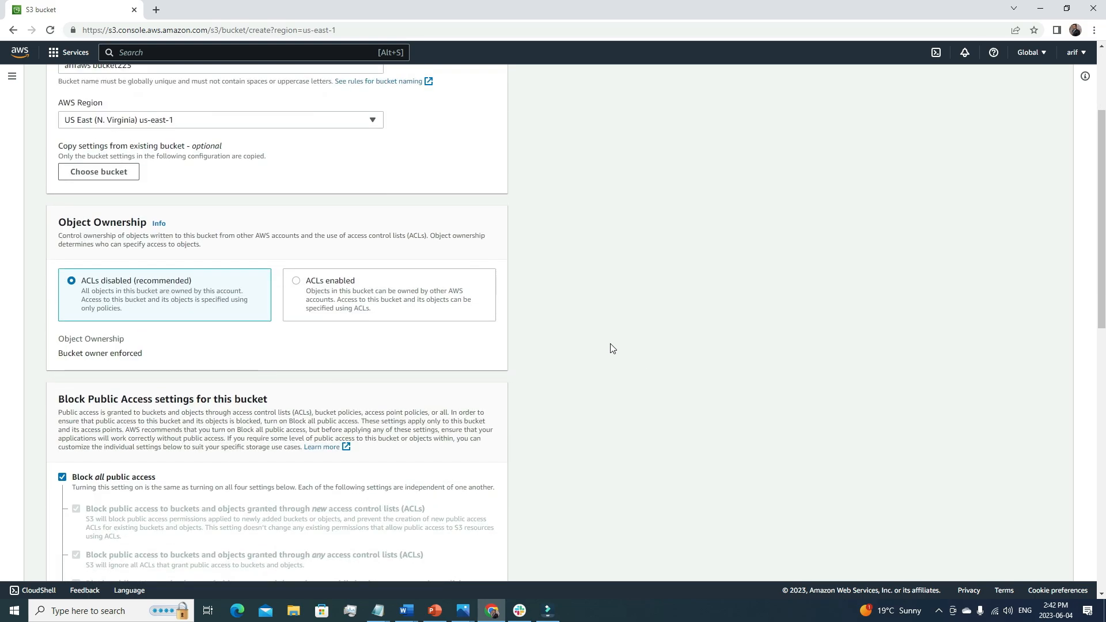
{"action": "scroll", "coordinate": [425, 358], "scroll_direction": "up", "scroll_amount": 3}
{"action": "scroll", "coordinate": [427, 358], "scroll_direction": "down", "scroll_amount": 5}
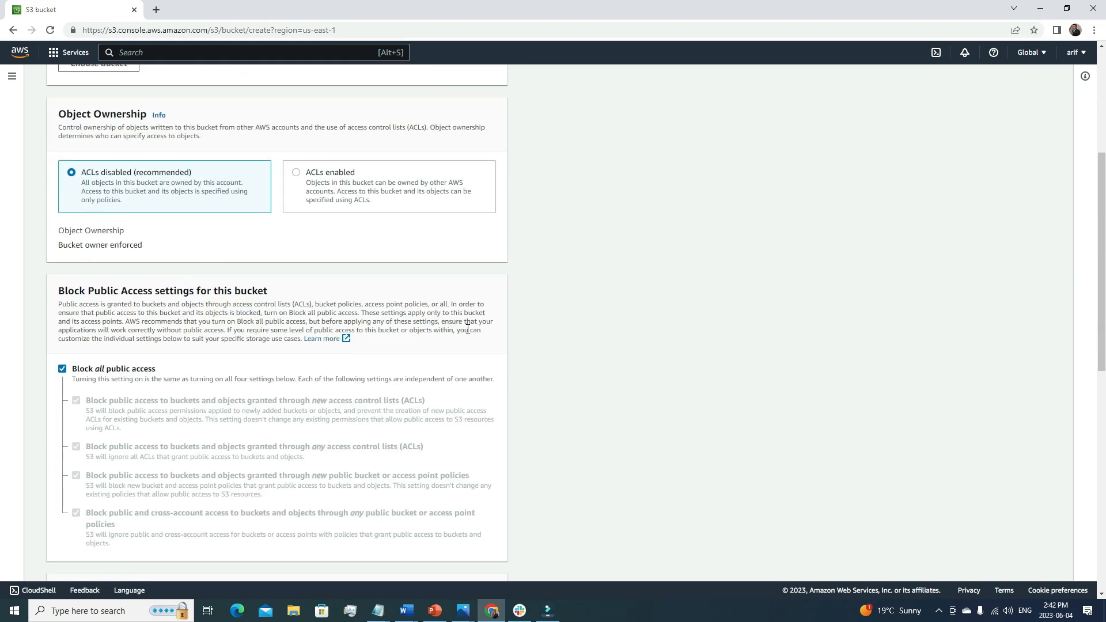
{"action": "scroll", "coordinate": [467, 329], "scroll_direction": "down", "scroll_amount": 3}
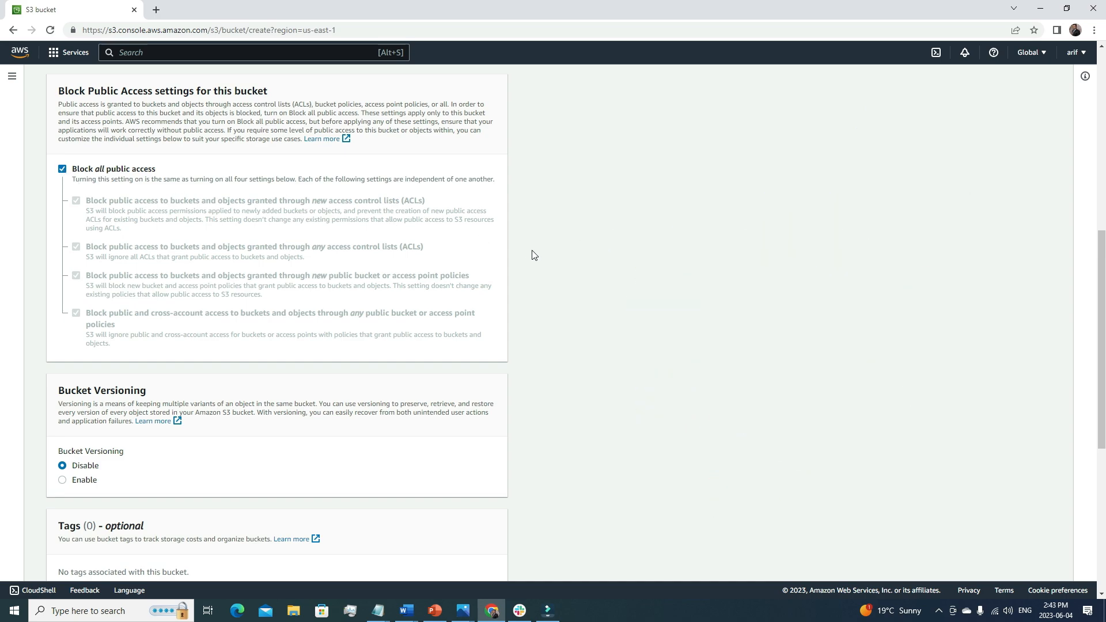
{"action": "scroll", "coordinate": [596, 324], "scroll_direction": "down", "scroll_amount": 4}
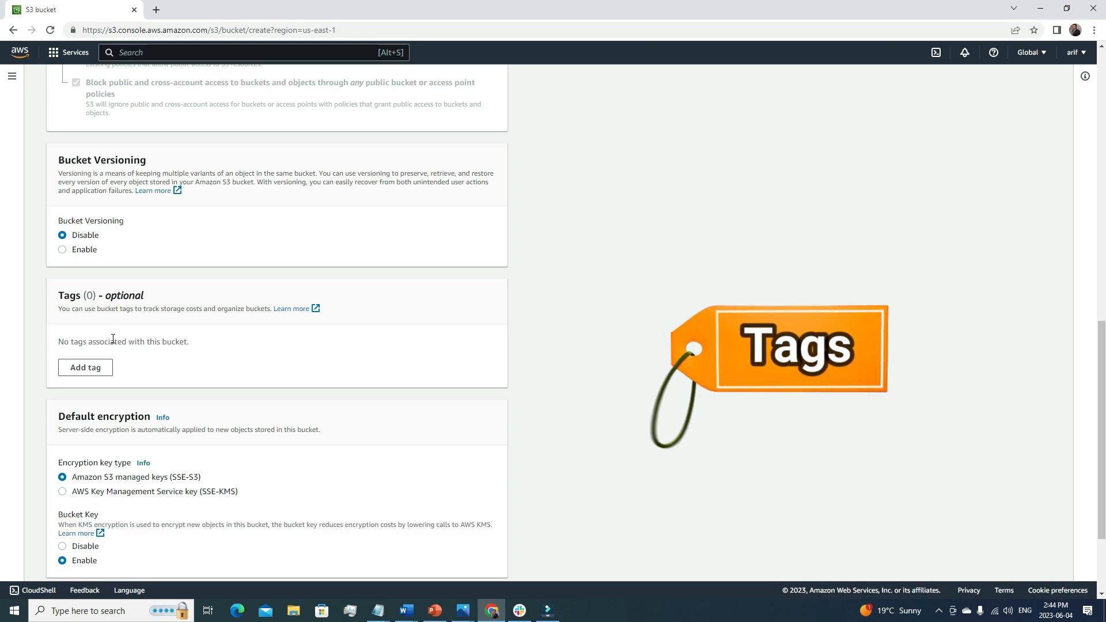
{"action": "scroll", "coordinate": [563, 406], "scroll_direction": "down", "scroll_amount": 2}
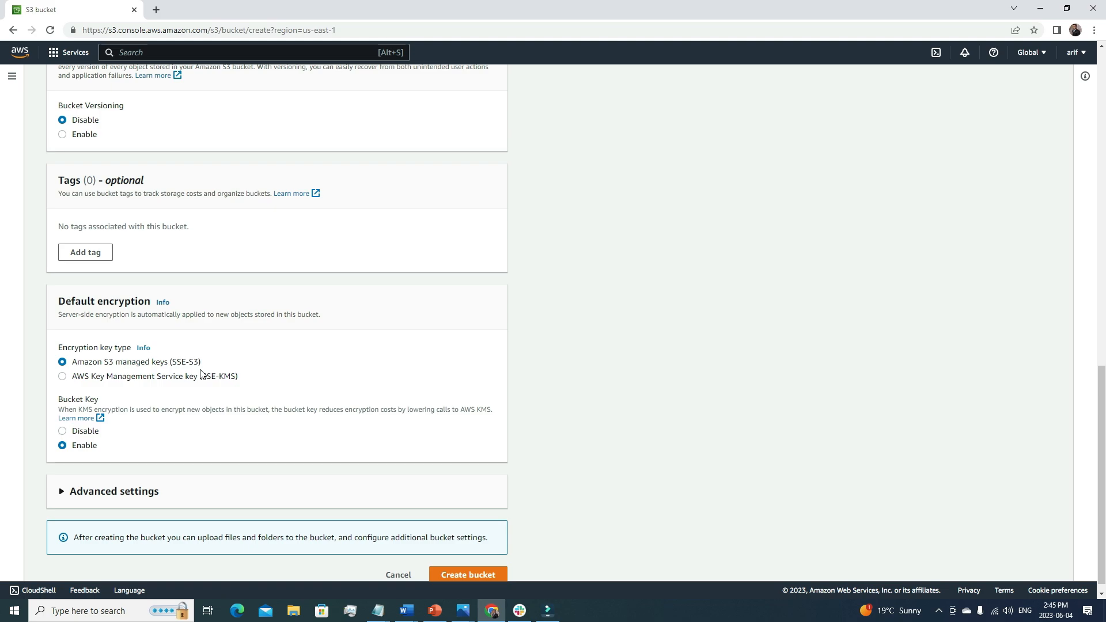
Switch the encryption key type to SSE-KMS, check the available KMS keys and select the option to enter a KMS key ARN
{"action": "left_click", "coordinate": [62, 376]}
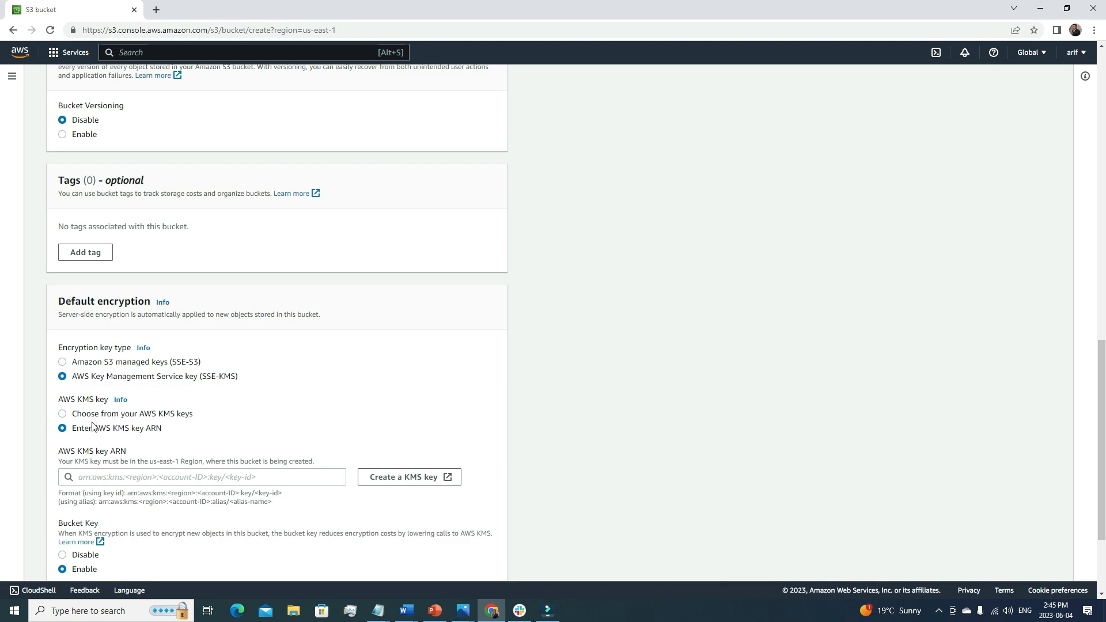
{"action": "scroll", "coordinate": [543, 425], "scroll_direction": "down", "scroll_amount": 1}
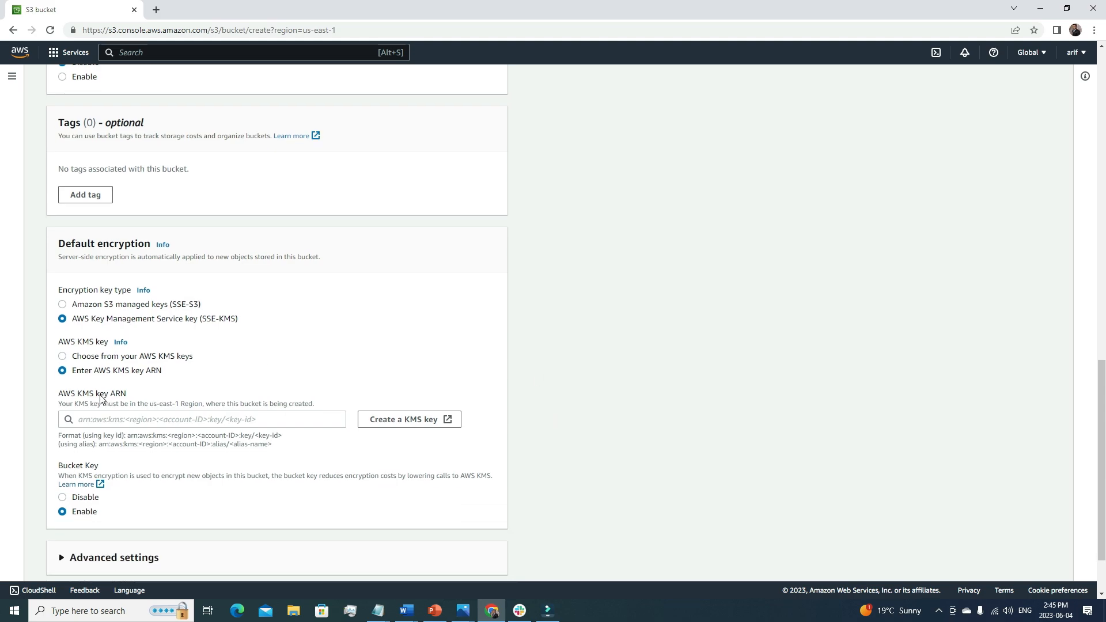
{"action": "left_click", "coordinate": [62, 356]}
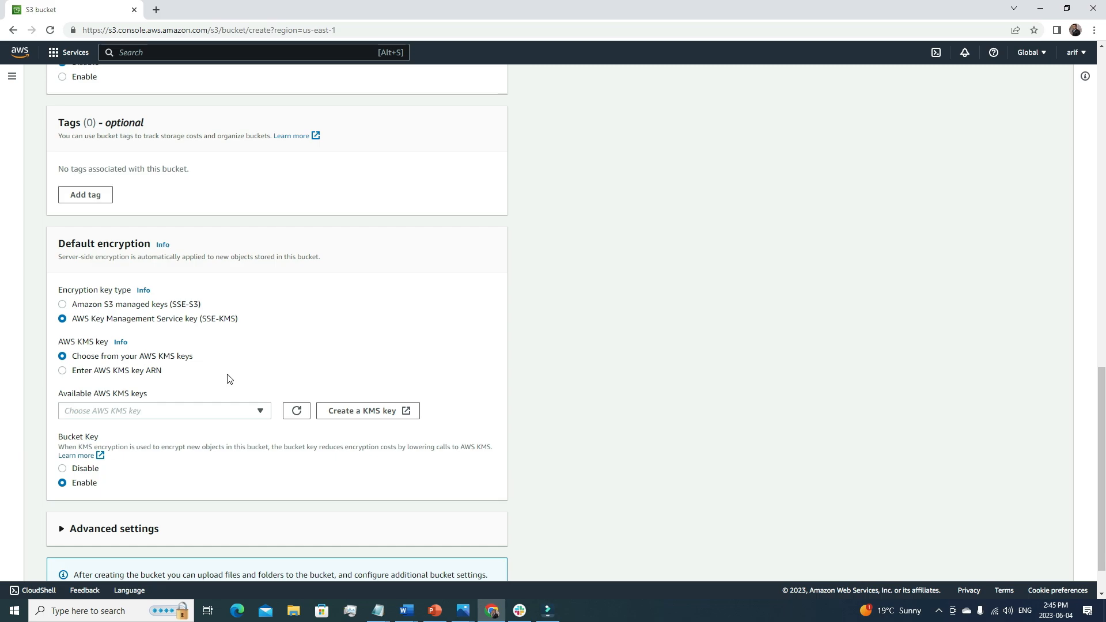
{"action": "left_click", "coordinate": [121, 413]}
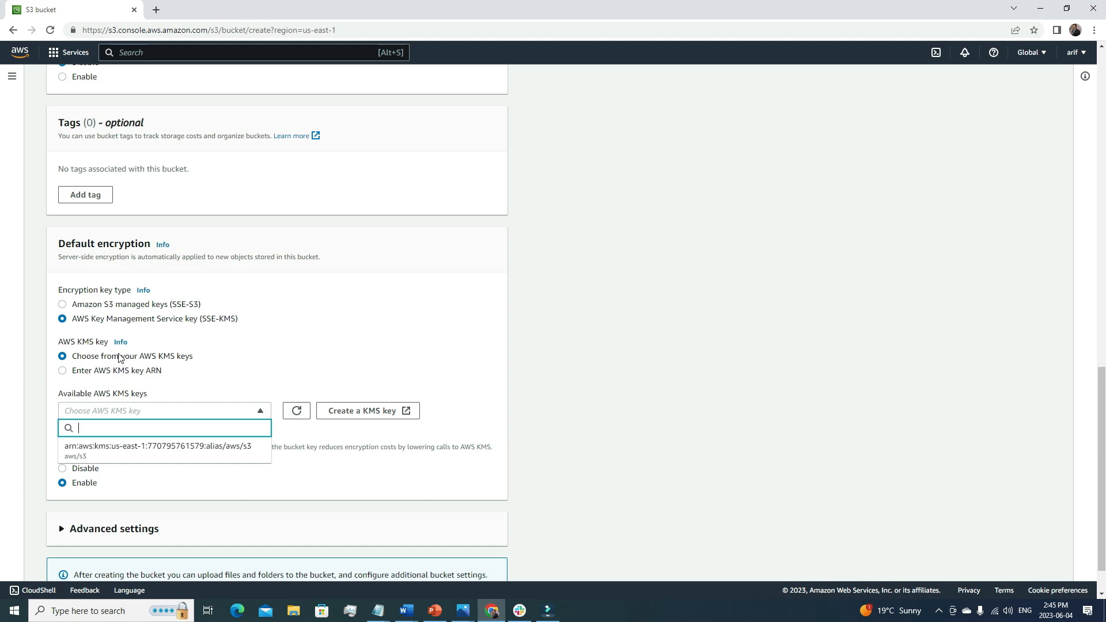
{"action": "left_click", "coordinate": [919, 443]}
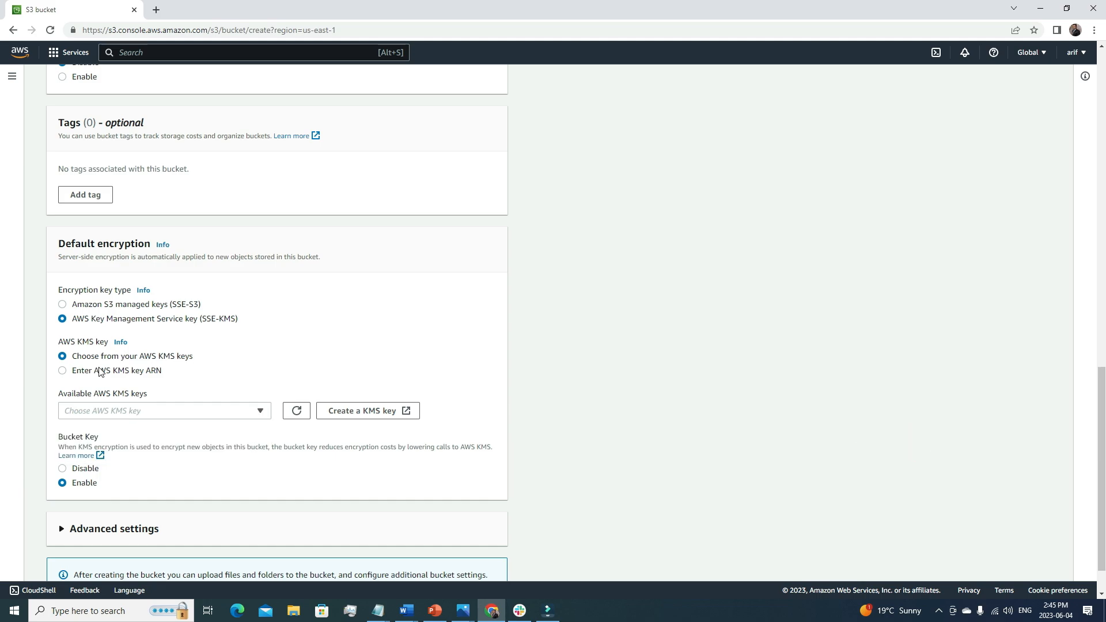
{"action": "left_click", "coordinate": [63, 371]}
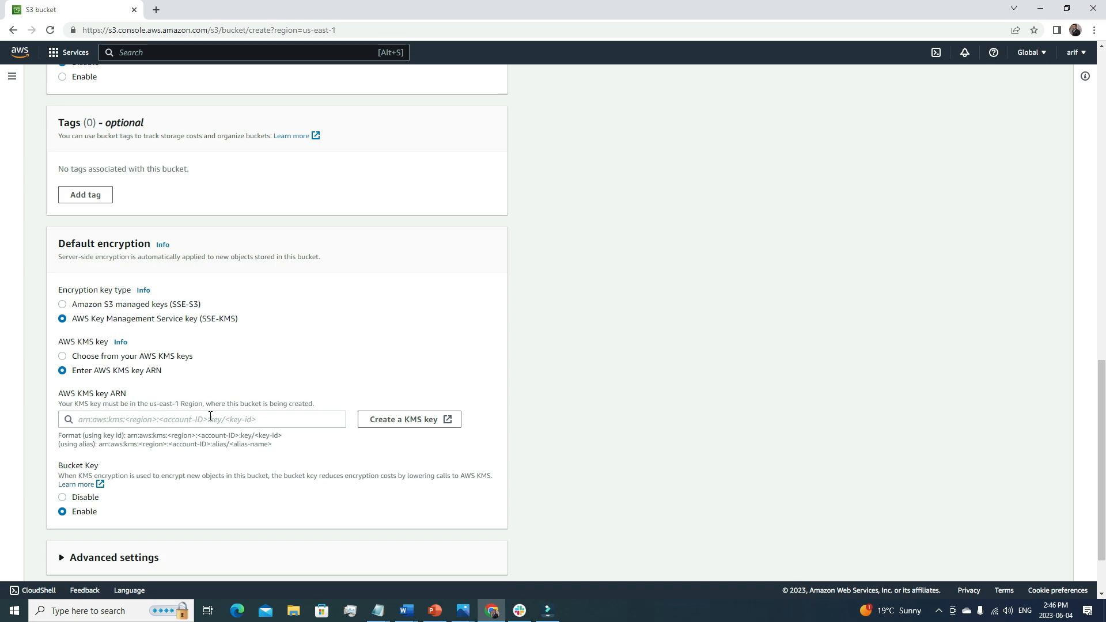
Expand the advanced settings and review the Object Lock options and the rest of the bucket form
{"action": "scroll", "coordinate": [518, 392], "scroll_direction": "down", "scroll_amount": 2}
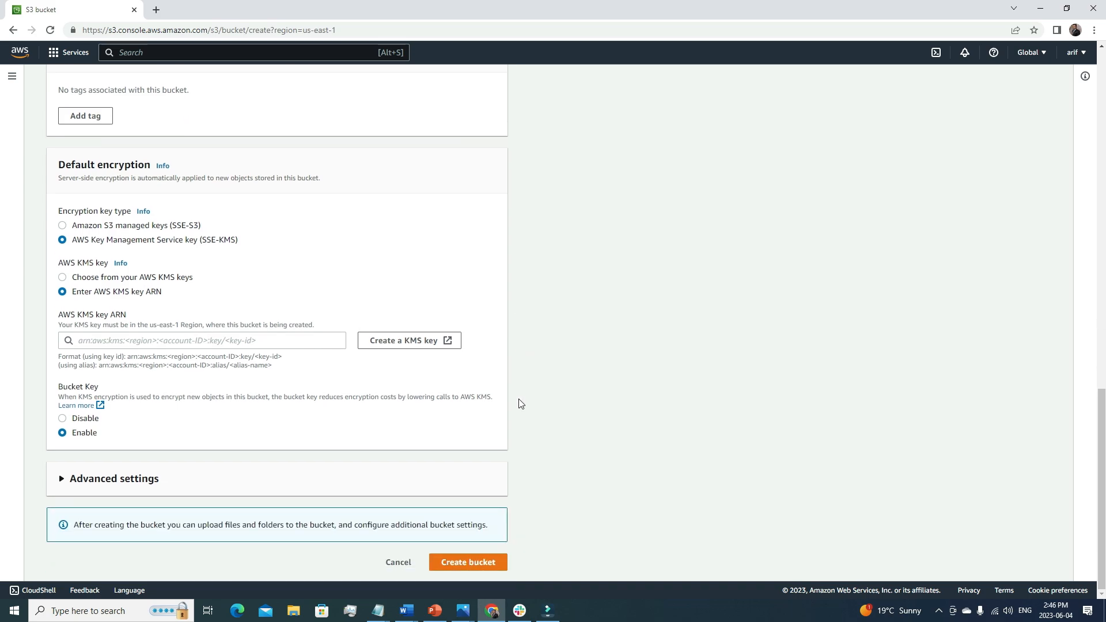
{"action": "left_click", "coordinate": [90, 479]}
{"action": "scroll", "coordinate": [576, 426], "scroll_direction": "down", "scroll_amount": 3}
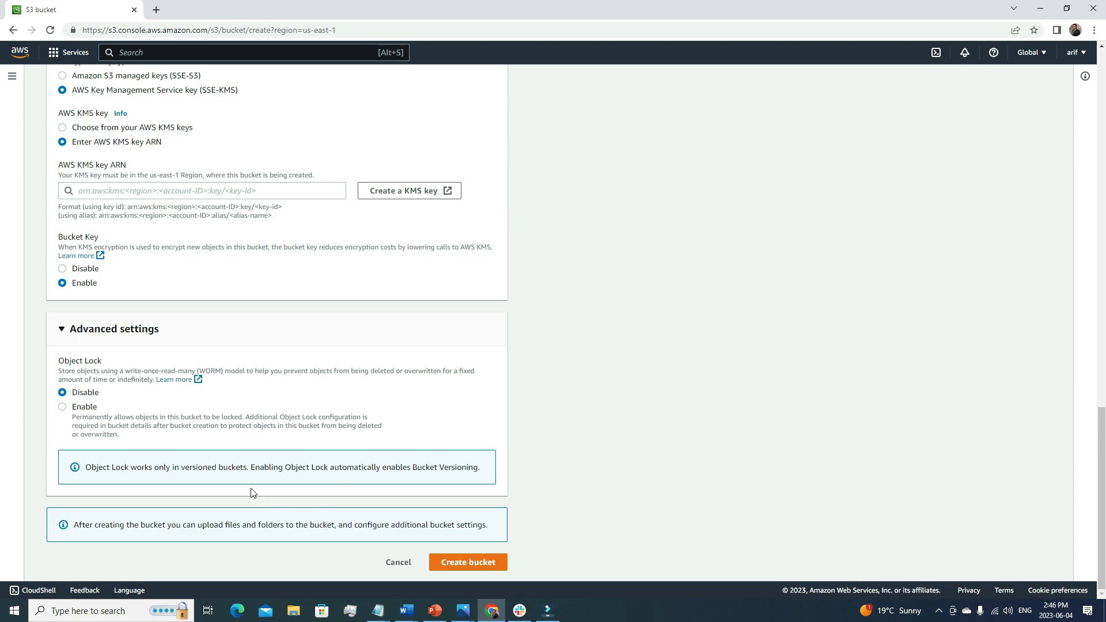
{"action": "scroll", "coordinate": [562, 513], "scroll_direction": "up", "scroll_amount": 2}
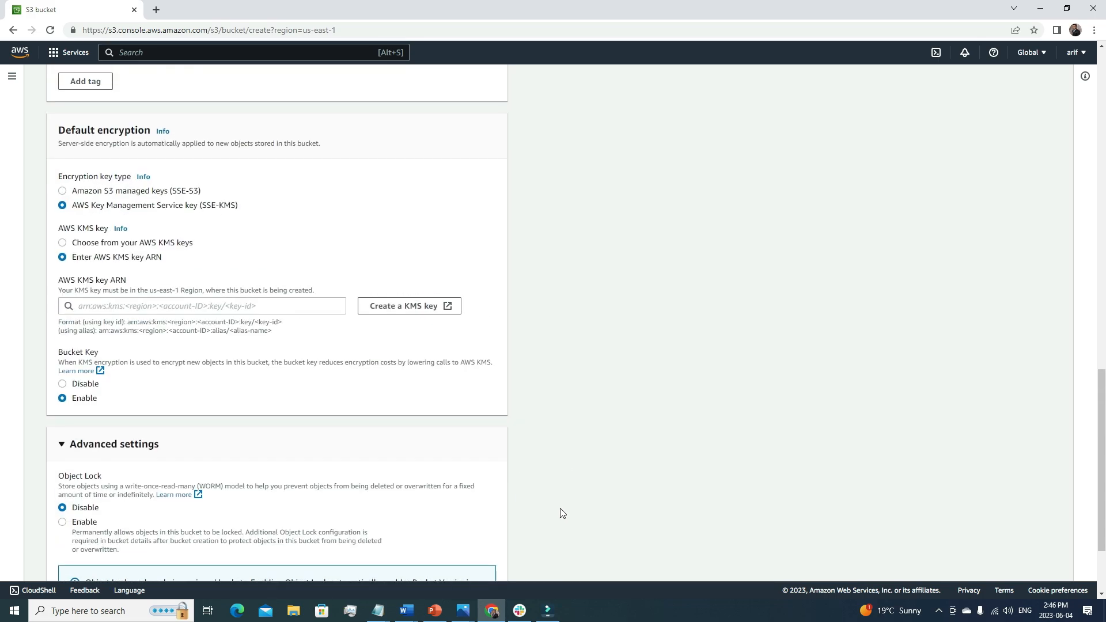
{"action": "scroll", "coordinate": [541, 518], "scroll_direction": "up", "scroll_amount": 8}
{"action": "scroll", "coordinate": [525, 513], "scroll_direction": "down", "scroll_amount": 10}
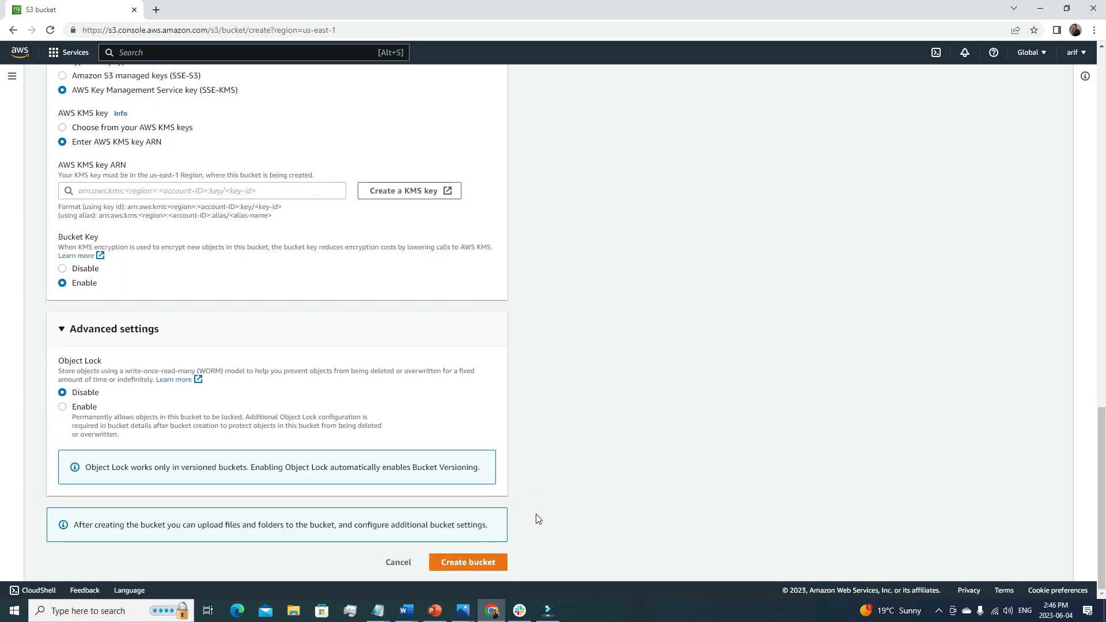
Try to create the bucket, and remove the space from its name so it reads arifawsbucket223
{"action": "left_click", "coordinate": [482, 569]}
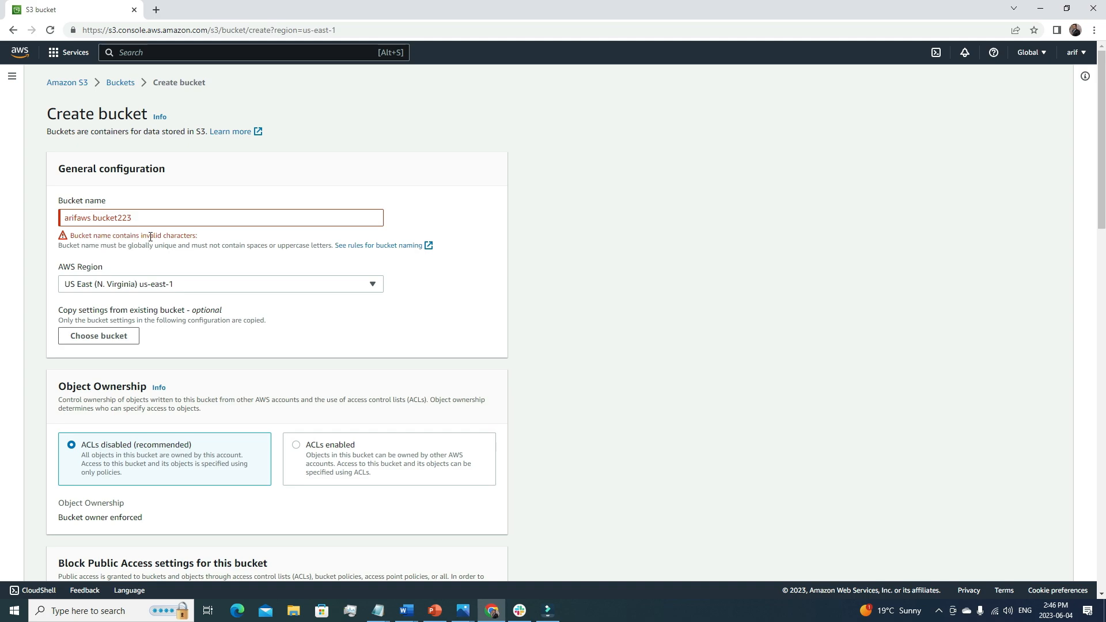
{"action": "left_click", "coordinate": [93, 220]}
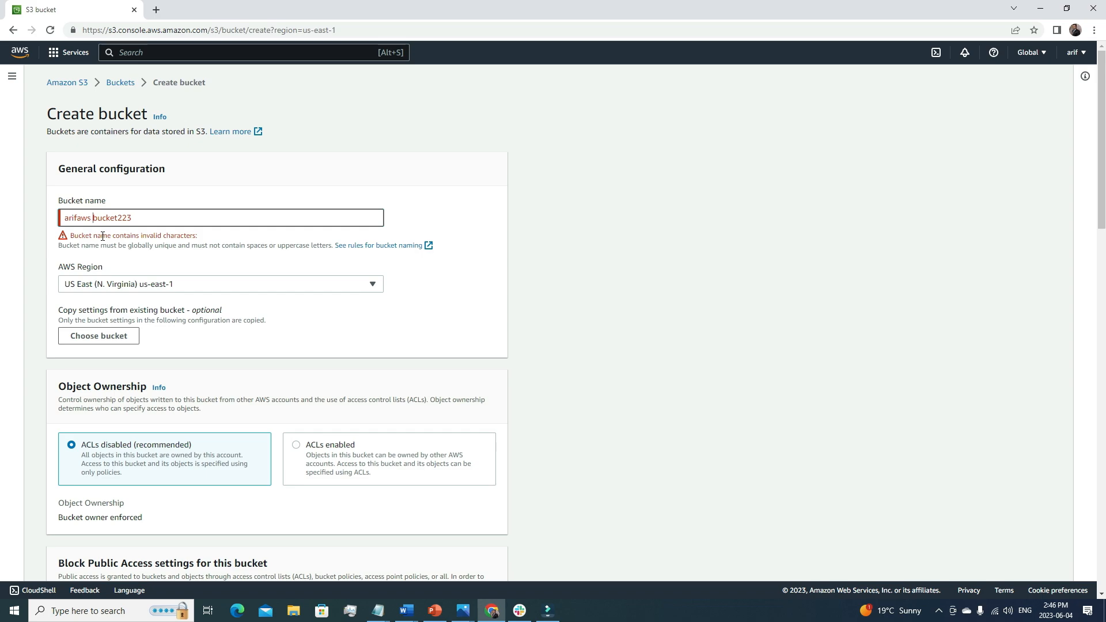
{"action": "key", "text": "BackSpace"}
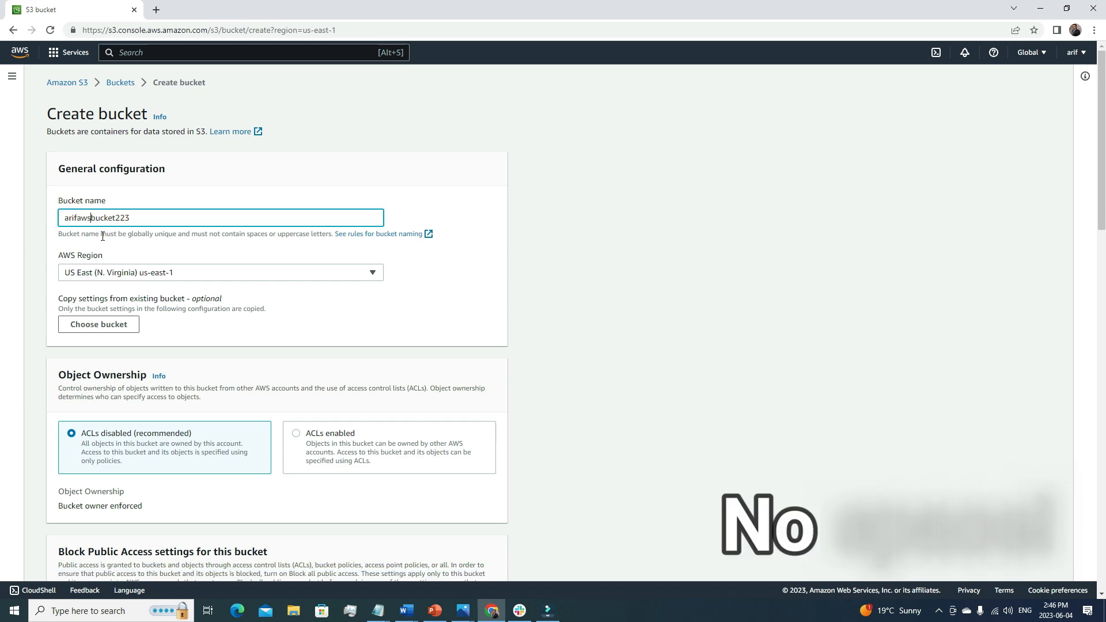
Set default encryption to Amazon S3 managed keys (SSE-S3) with Bucket Key disabled, and create the bucket
{"action": "scroll", "coordinate": [559, 324], "scroll_direction": "down", "scroll_amount": 20}
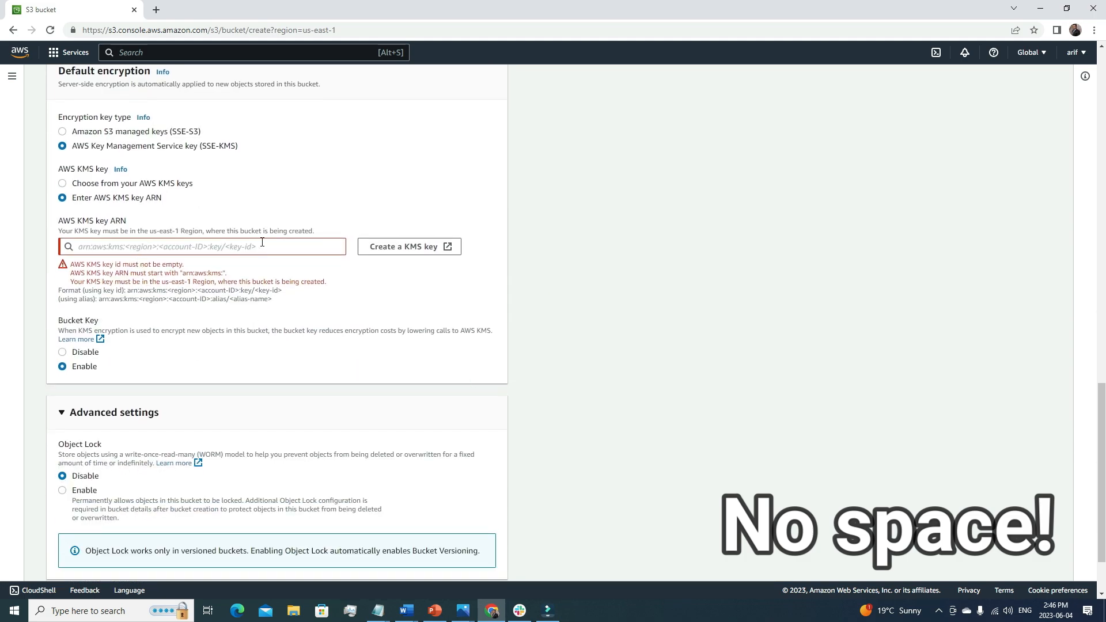
{"action": "scroll", "coordinate": [262, 242], "scroll_direction": "up", "scroll_amount": 2}
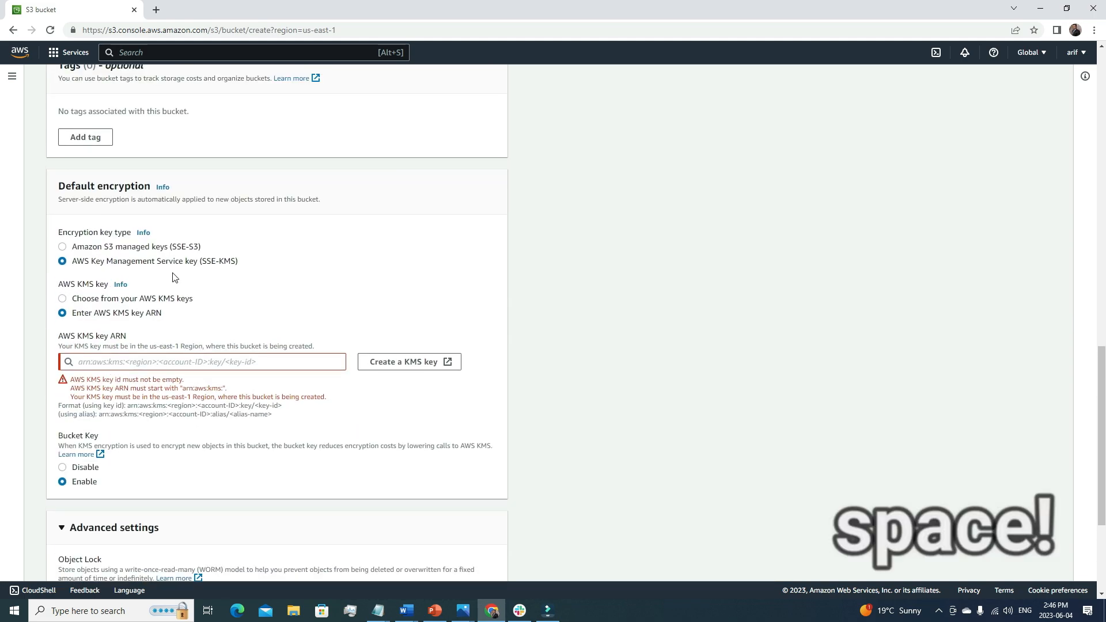
{"action": "left_click", "coordinate": [63, 247]}
{"action": "left_click", "coordinate": [62, 316]}
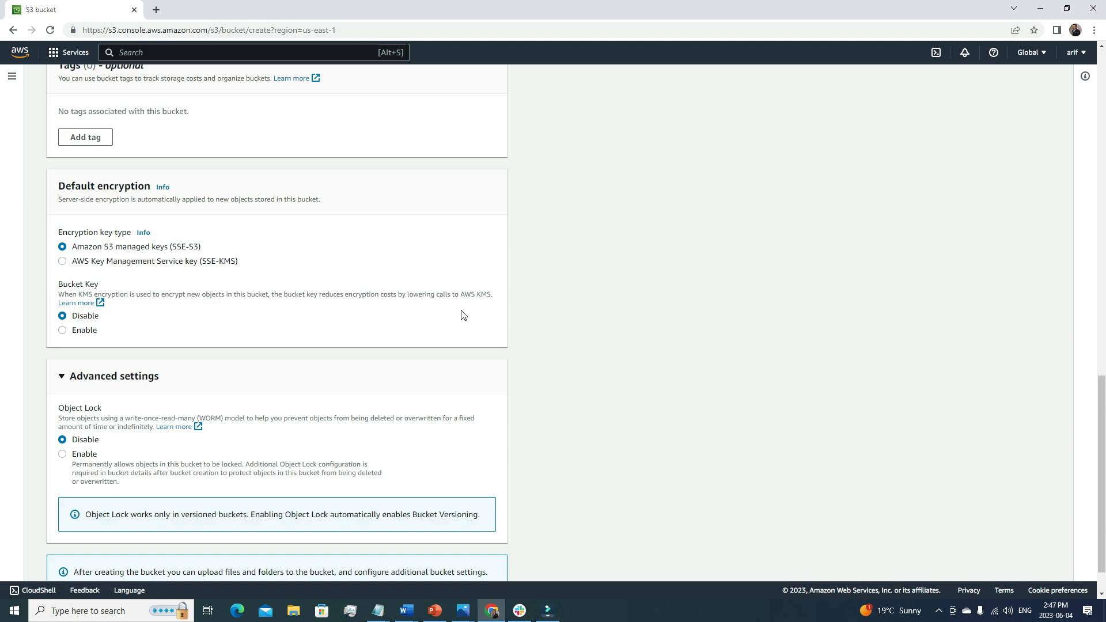
{"action": "scroll", "coordinate": [563, 323], "scroll_direction": "down", "scroll_amount": 1}
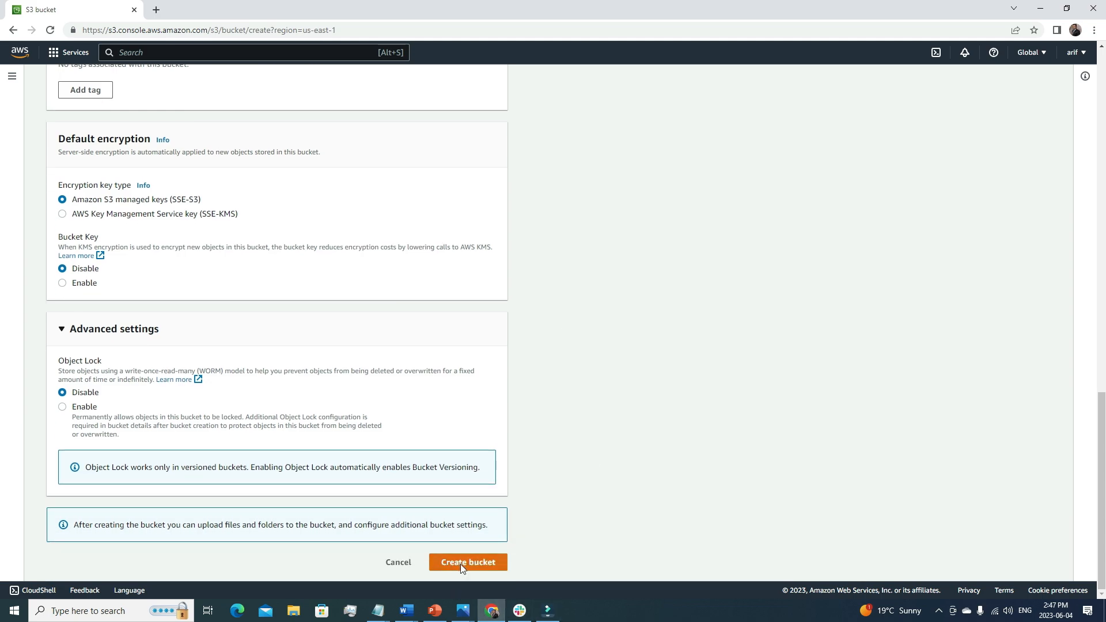
{"action": "left_click", "coordinate": [463, 563]}
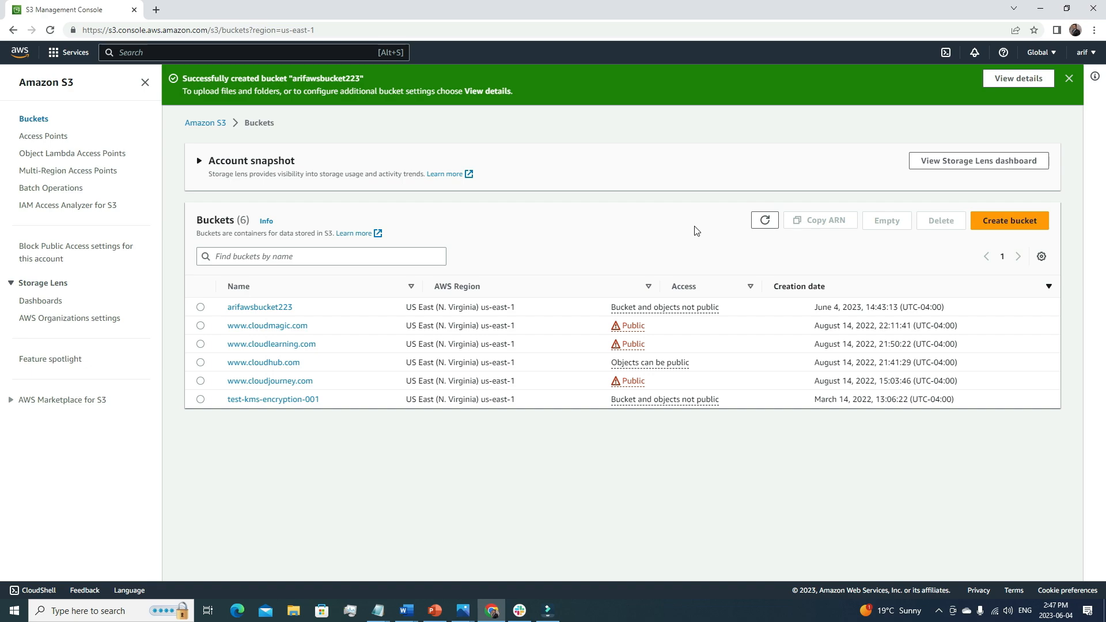
Open the arifawsbucket223 bucket and view its properties
{"action": "left_click", "coordinate": [277, 311]}
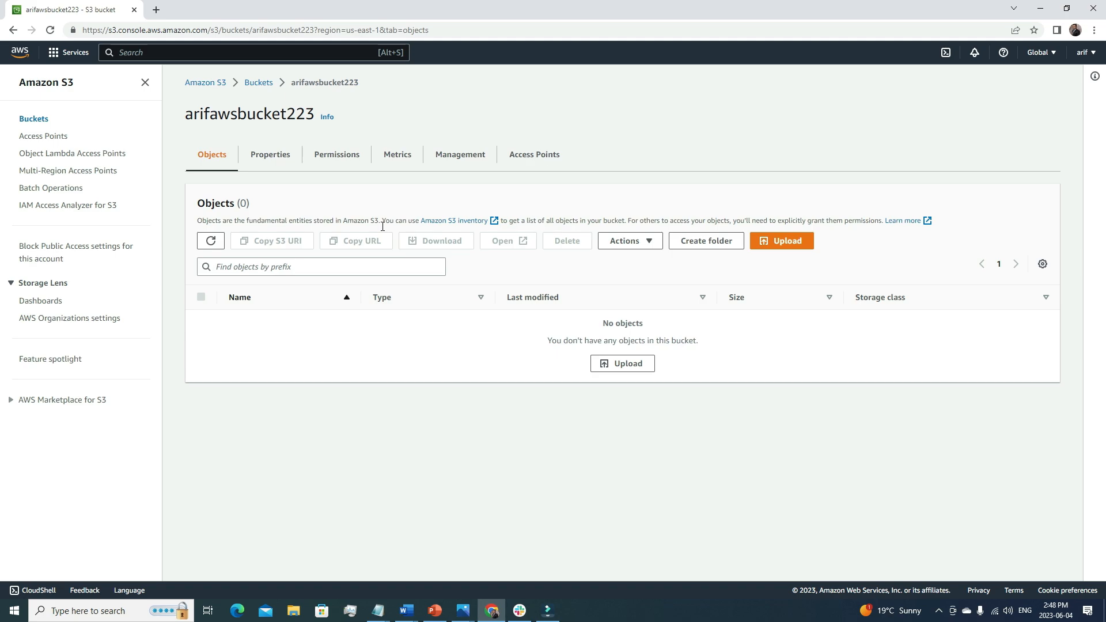
{"action": "left_click", "coordinate": [274, 162]}
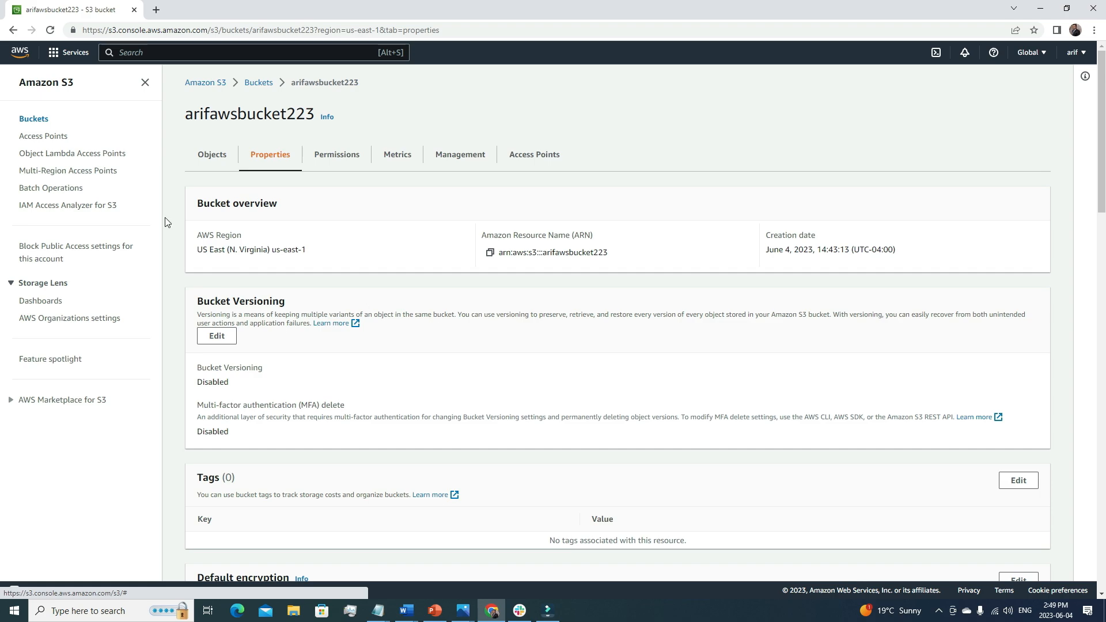
Review the bucket's properties, from versioning, tags and default encryption through event notifications, Object Lock and static website hosting
{"action": "scroll", "coordinate": [395, 334], "scroll_direction": "down", "scroll_amount": 4}
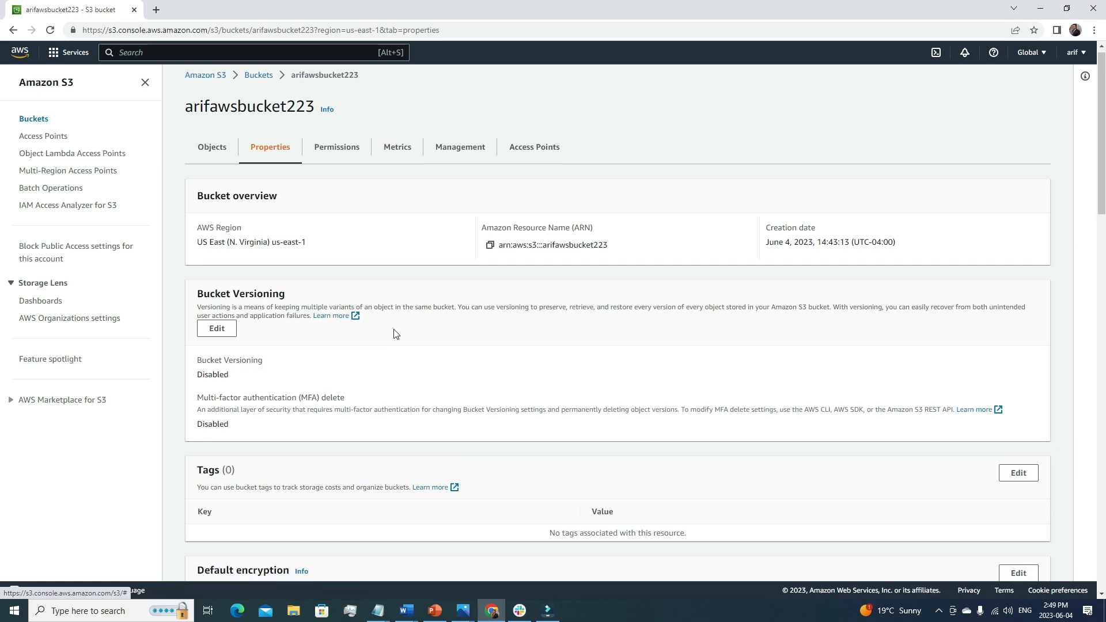
{"action": "scroll", "coordinate": [333, 372], "scroll_direction": "down", "scroll_amount": 3}
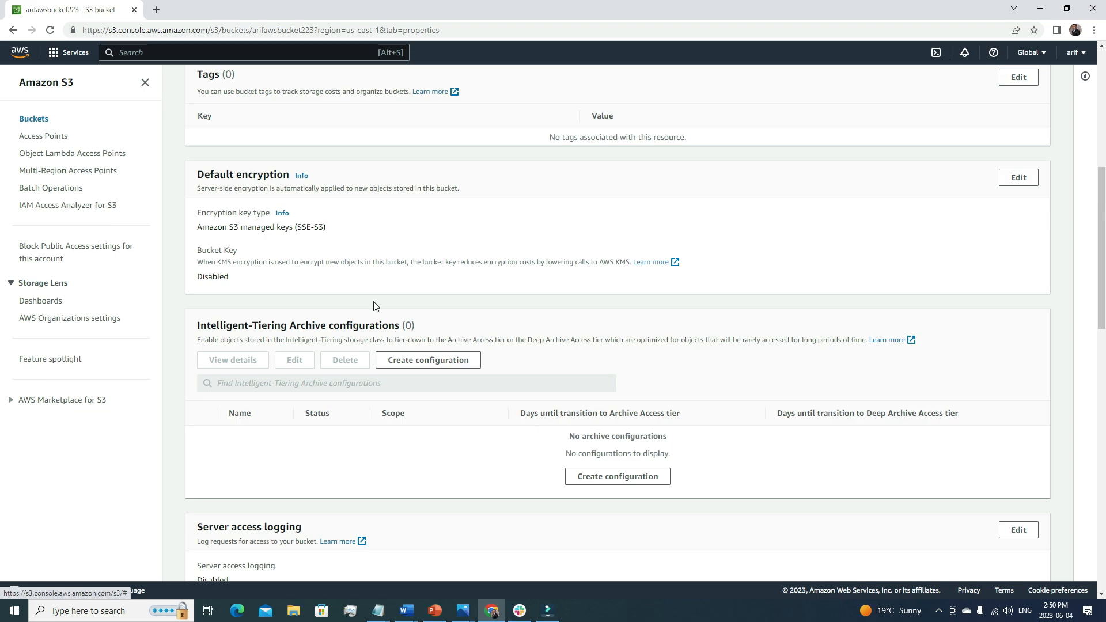
{"action": "scroll", "coordinate": [346, 346], "scroll_direction": "down", "scroll_amount": 4}
{"action": "scroll", "coordinate": [304, 360], "scroll_direction": "down", "scroll_amount": 4}
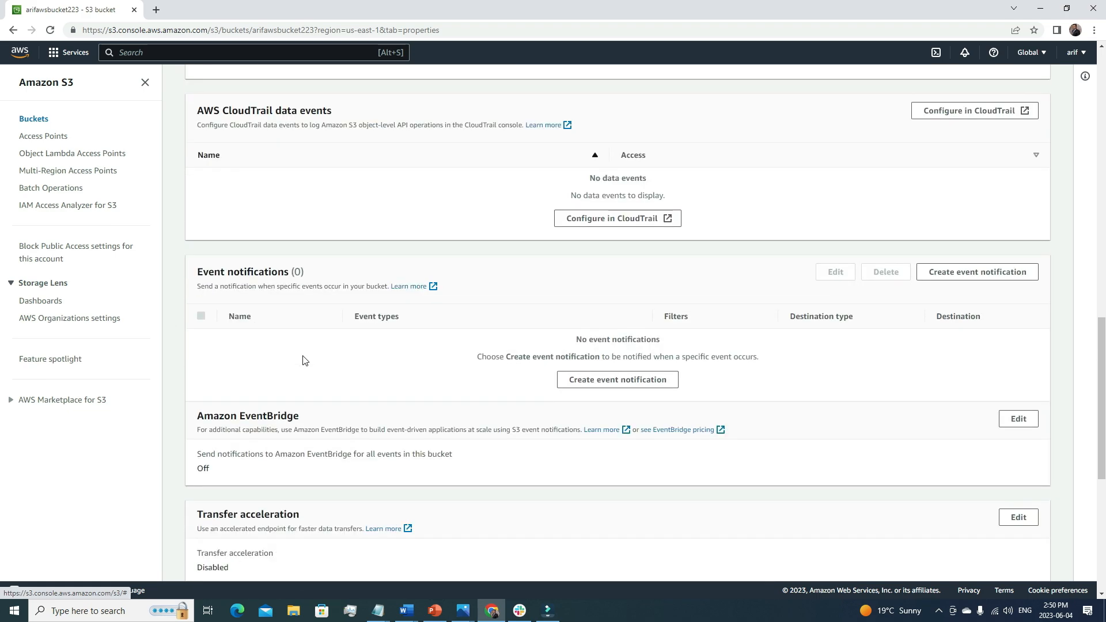
{"action": "scroll", "coordinate": [301, 361], "scroll_direction": "up", "scroll_amount": 2}
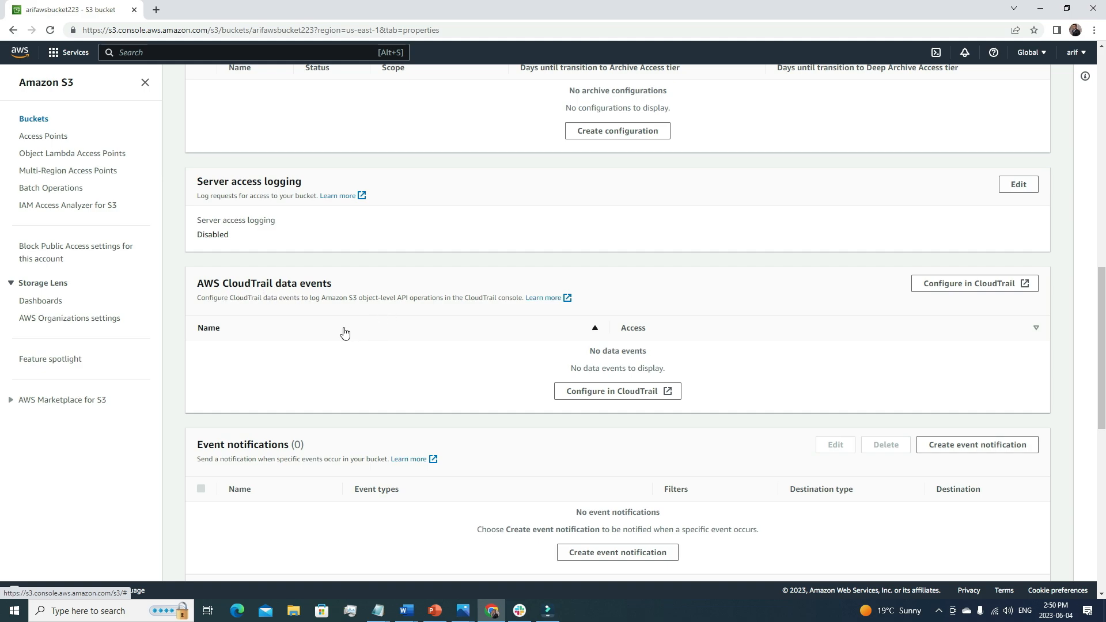
{"action": "scroll", "coordinate": [346, 333], "scroll_direction": "down", "scroll_amount": 2}
{"action": "scroll", "coordinate": [346, 333], "scroll_direction": "down", "scroll_amount": 1}
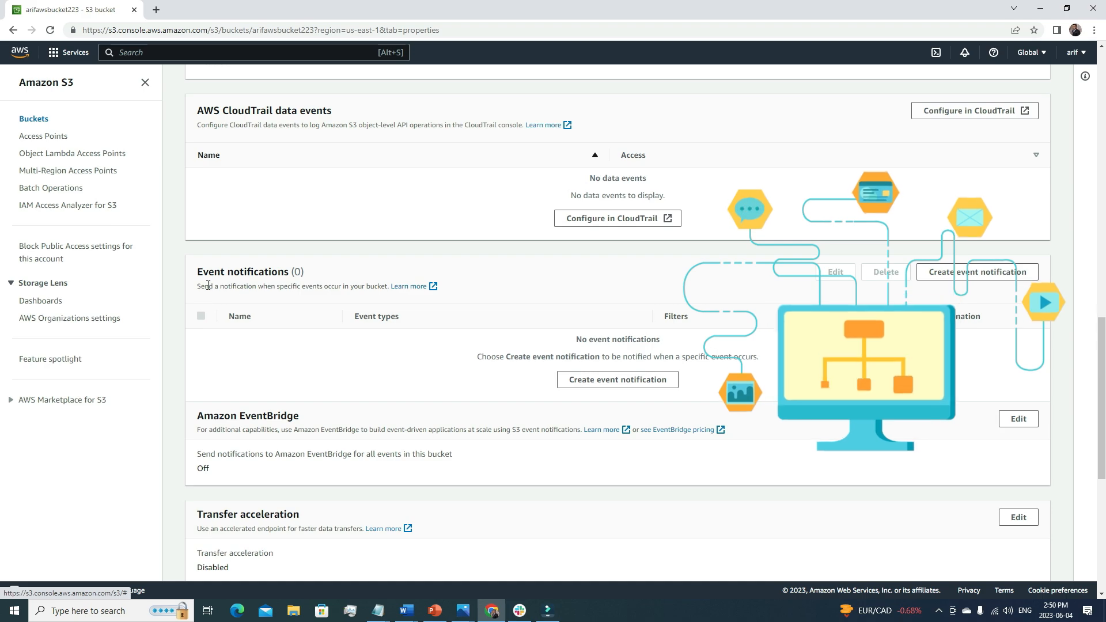
{"action": "scroll", "coordinate": [417, 372], "scroll_direction": "down", "scroll_amount": 2}
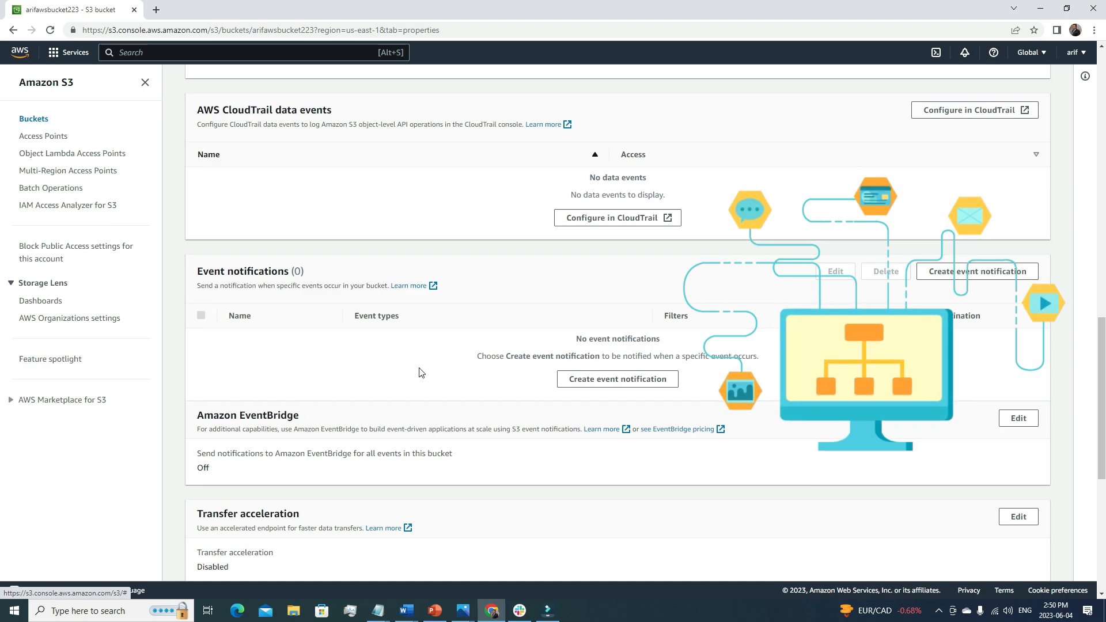
{"action": "scroll", "coordinate": [417, 377], "scroll_direction": "down", "scroll_amount": 4}
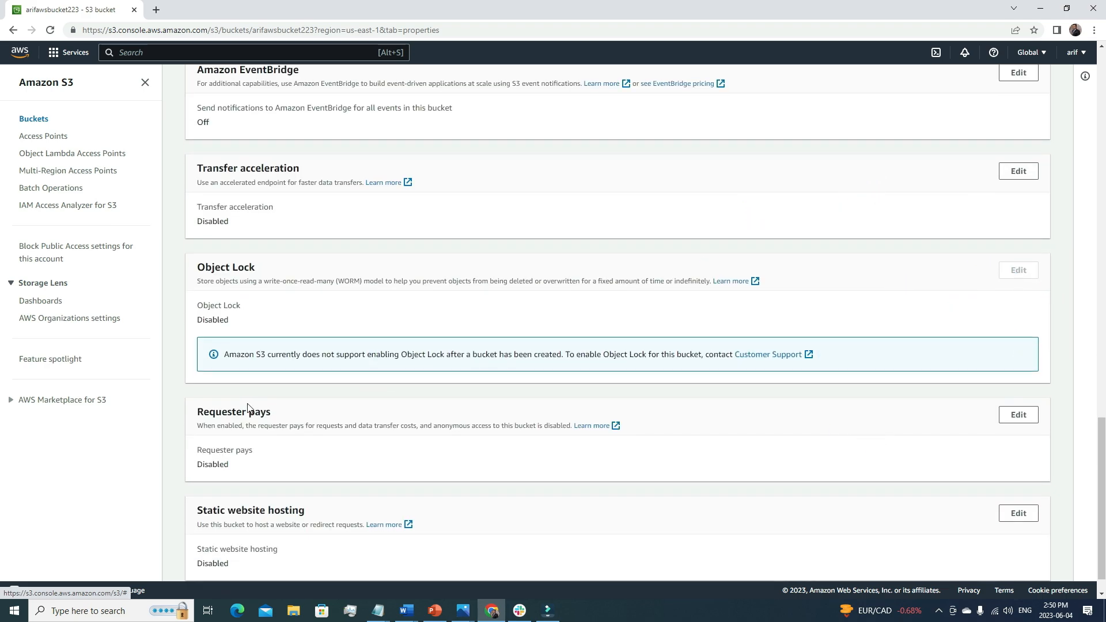
{"action": "scroll", "coordinate": [260, 406], "scroll_direction": "up", "scroll_amount": 4}
{"action": "scroll", "coordinate": [264, 405], "scroll_direction": "down", "scroll_amount": 4}
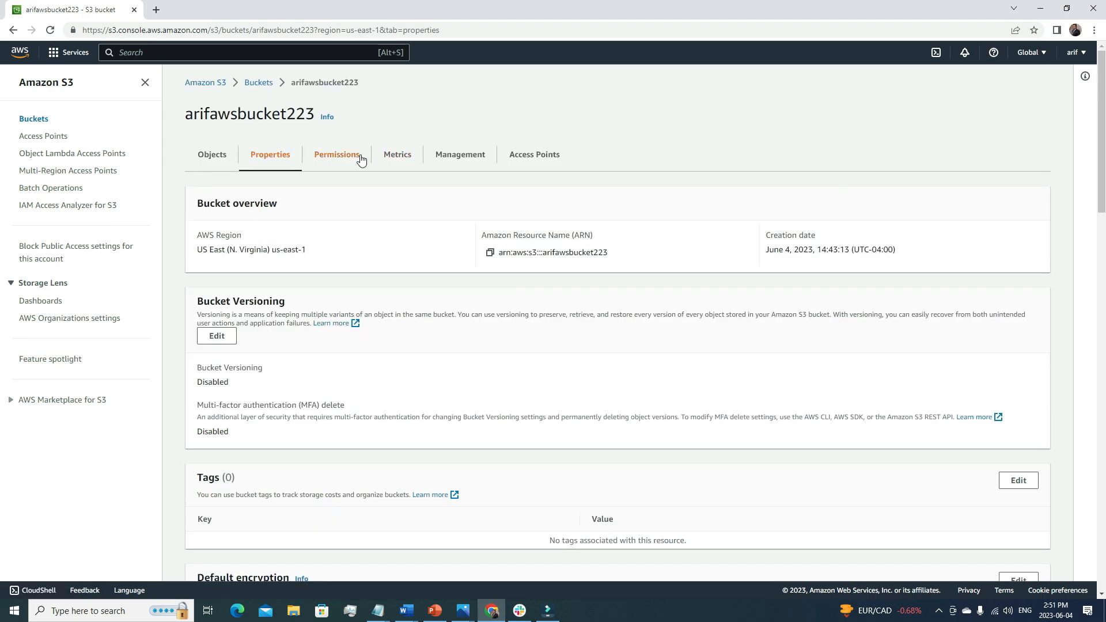
View the bucket's permissions and expand the individual Block Public Access settings to examine them
{"action": "left_click", "coordinate": [351, 156]}
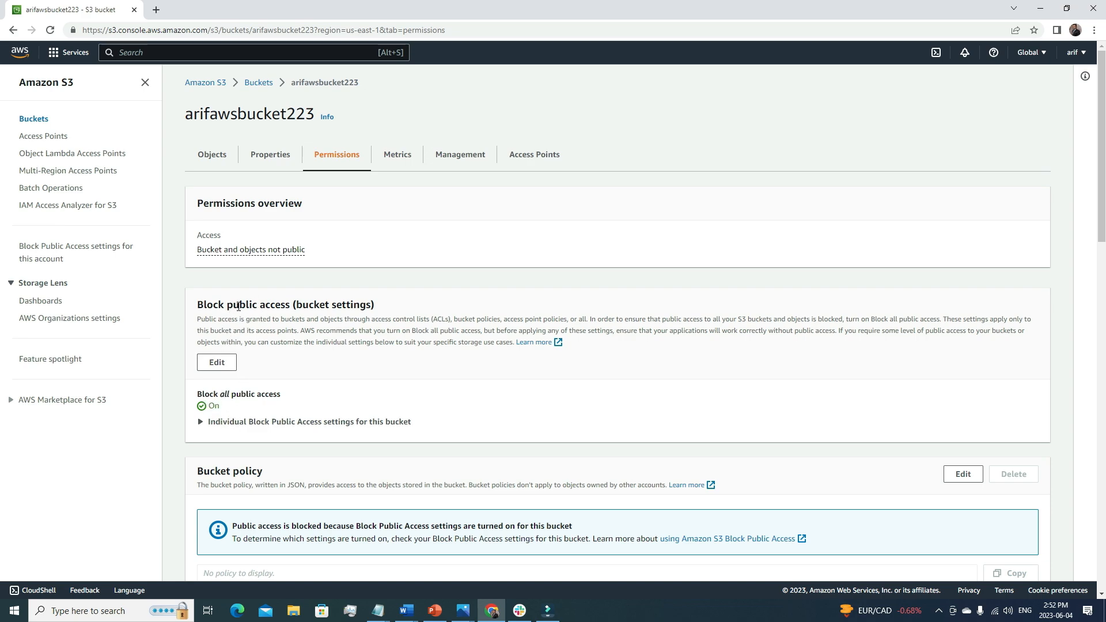
{"action": "scroll", "coordinate": [296, 408], "scroll_direction": "down", "scroll_amount": 4}
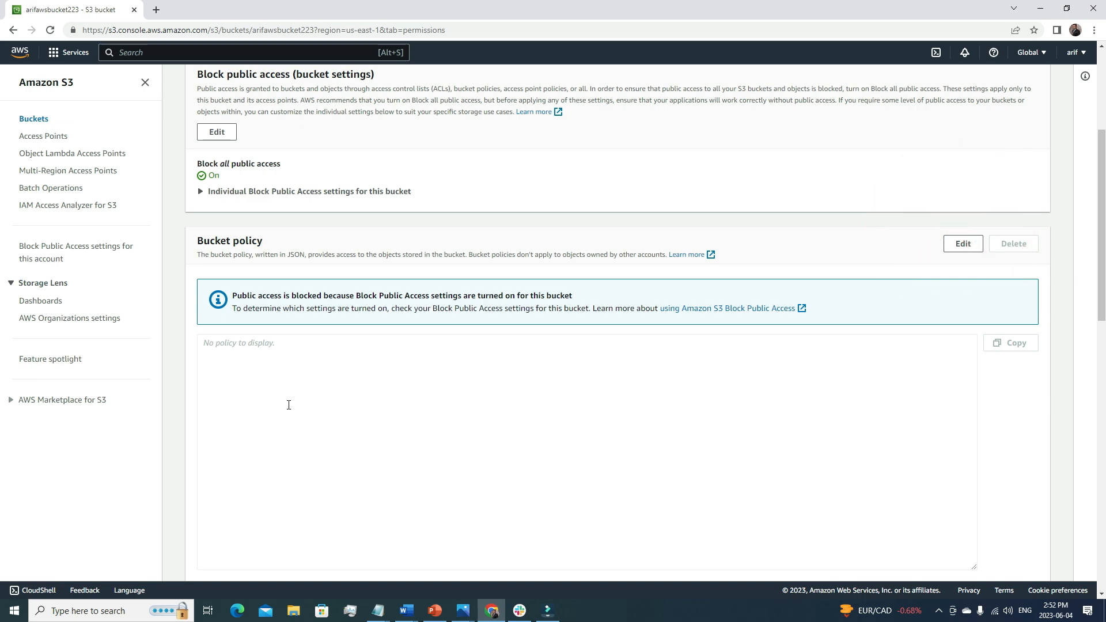
{"action": "left_click", "coordinate": [201, 192]}
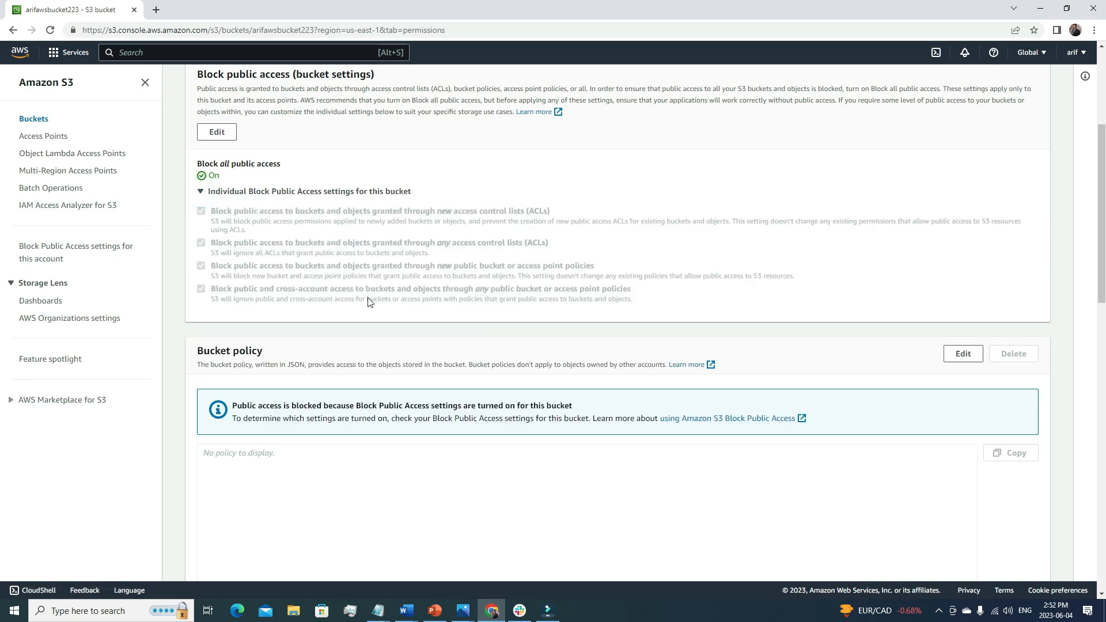
{"action": "scroll", "coordinate": [395, 302], "scroll_direction": "down", "scroll_amount": 3}
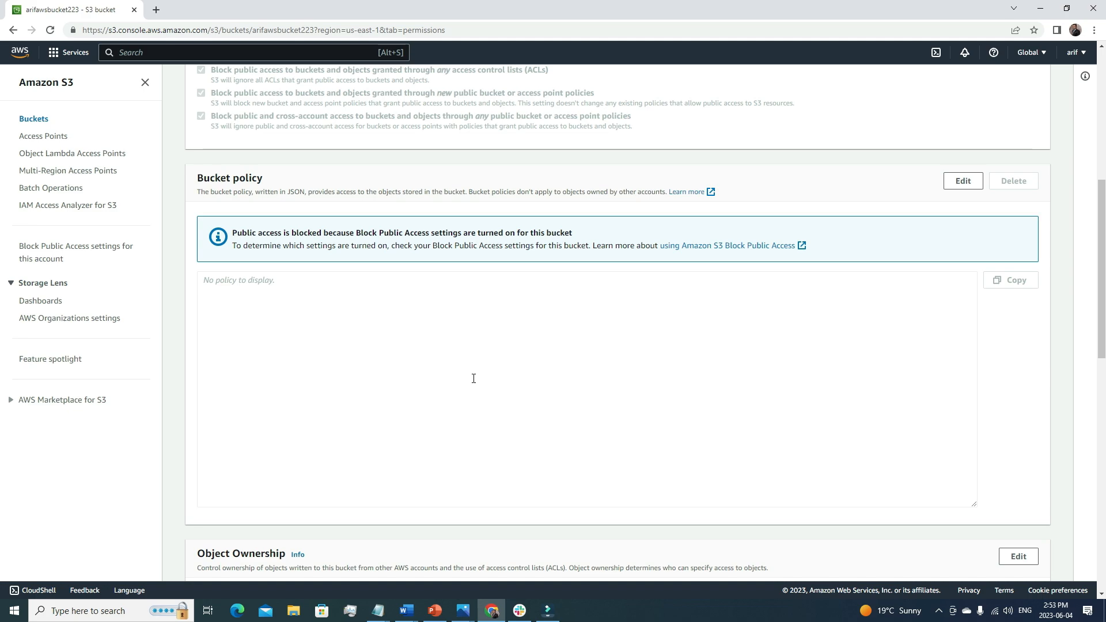
Review the bucket policy, Object Ownership, access control list and cross-origin resource sharing (CORS) sections of the permissions
{"action": "scroll", "coordinate": [473, 378], "scroll_direction": "down", "scroll_amount": 7}
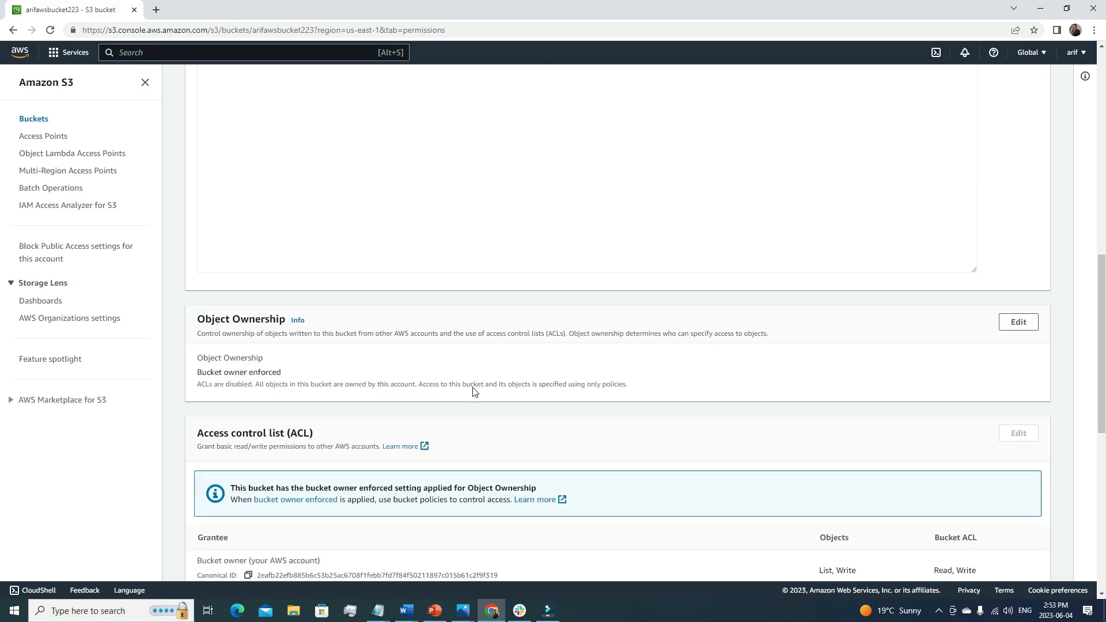
{"action": "scroll", "coordinate": [473, 392], "scroll_direction": "down", "scroll_amount": 4}
{"action": "scroll", "coordinate": [504, 331], "scroll_direction": "up", "scroll_amount": 4}
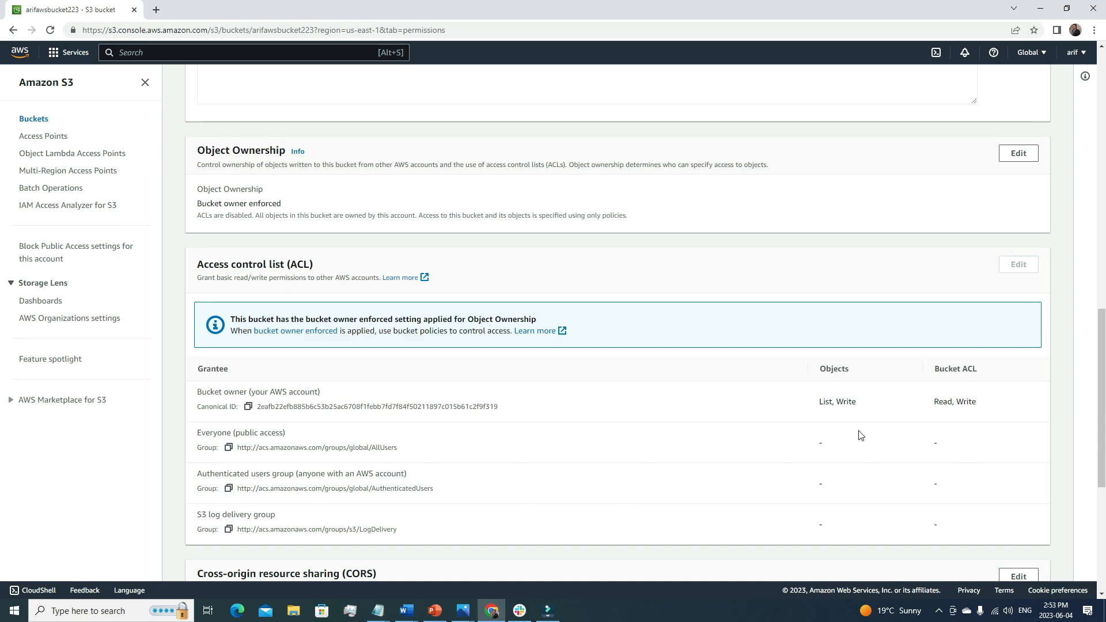
{"action": "scroll", "coordinate": [356, 421], "scroll_direction": "down", "scroll_amount": 5}
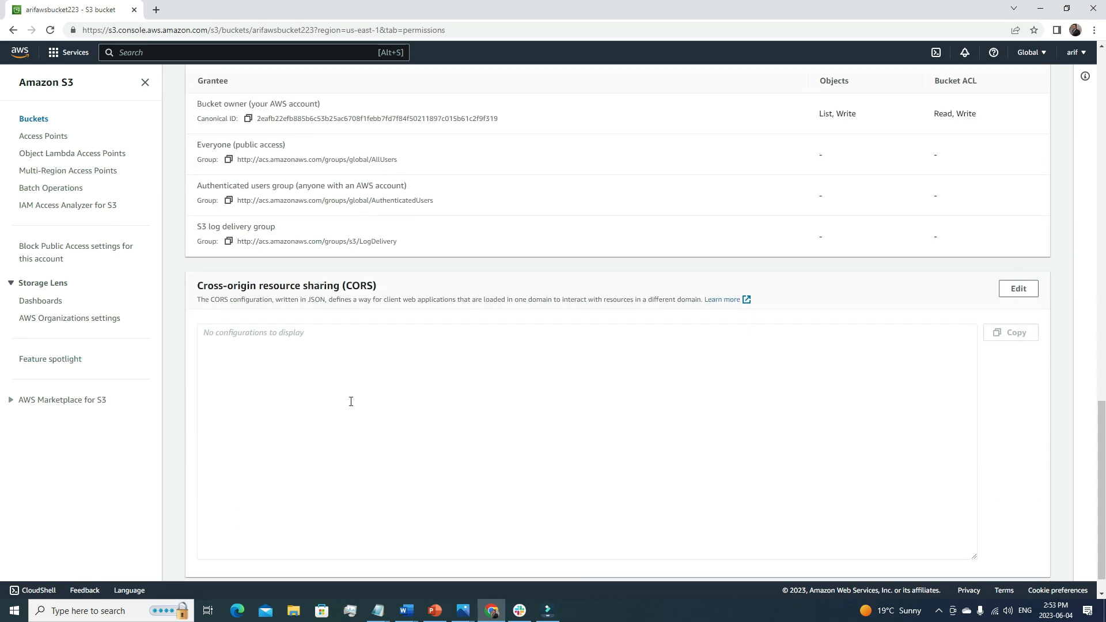
{"action": "scroll", "coordinate": [350, 401], "scroll_direction": "down", "scroll_amount": 1}
{"action": "scroll", "coordinate": [316, 409], "scroll_direction": "up", "scroll_amount": 3}
{"action": "scroll", "coordinate": [316, 415], "scroll_direction": "down", "scroll_amount": 4}
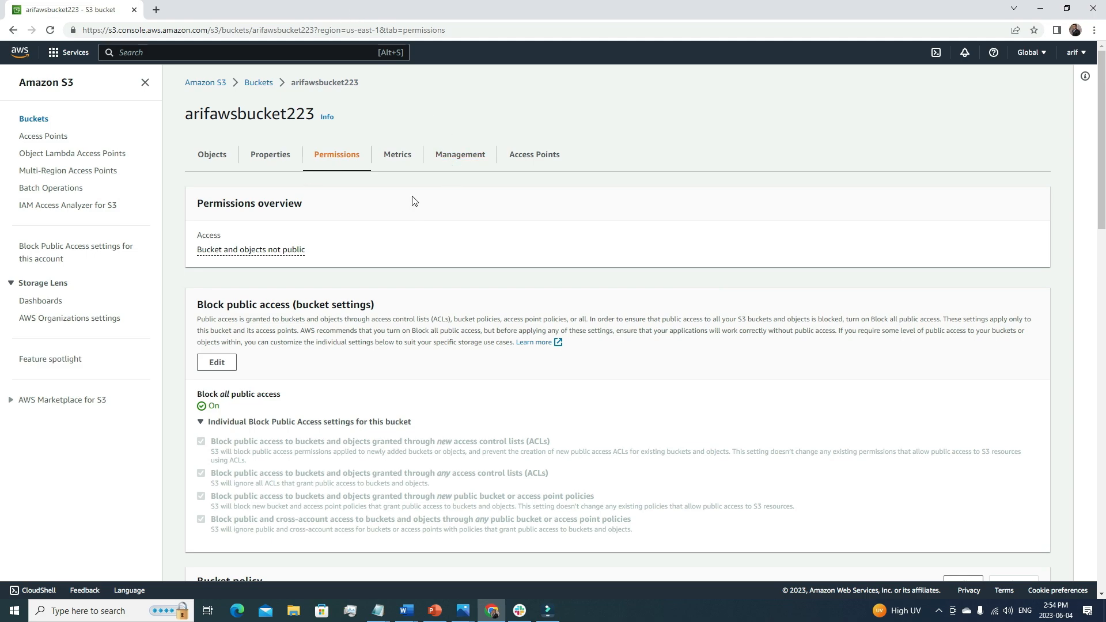
View the bucket's metrics and look through the total bucket size and total number of objects charts
{"action": "left_click", "coordinate": [404, 162]}
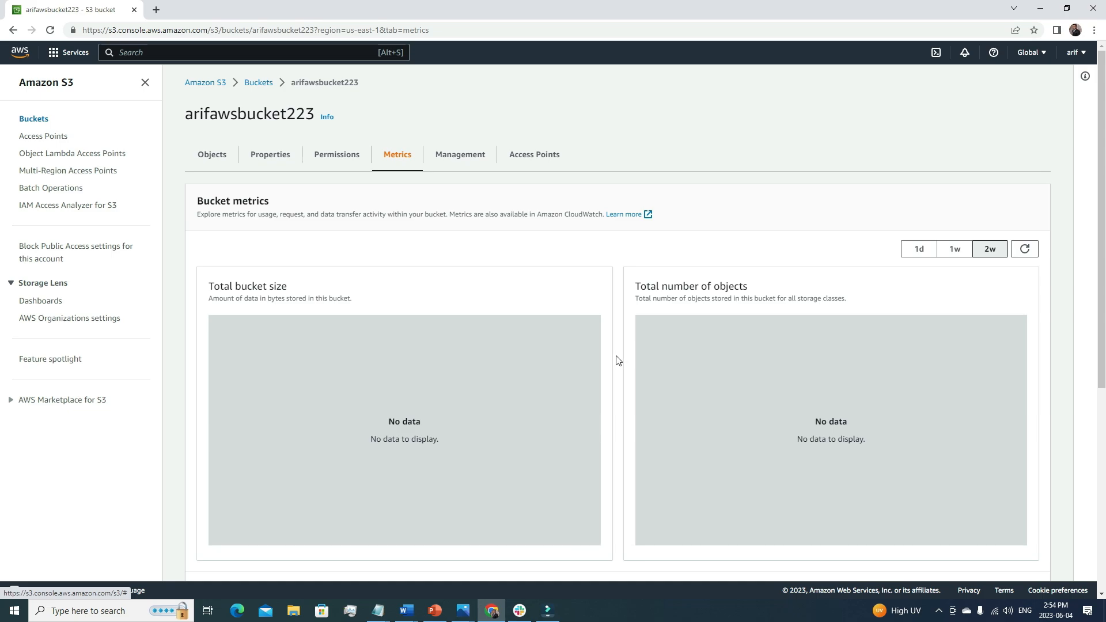
{"action": "scroll", "coordinate": [610, 366], "scroll_direction": "down", "scroll_amount": 5}
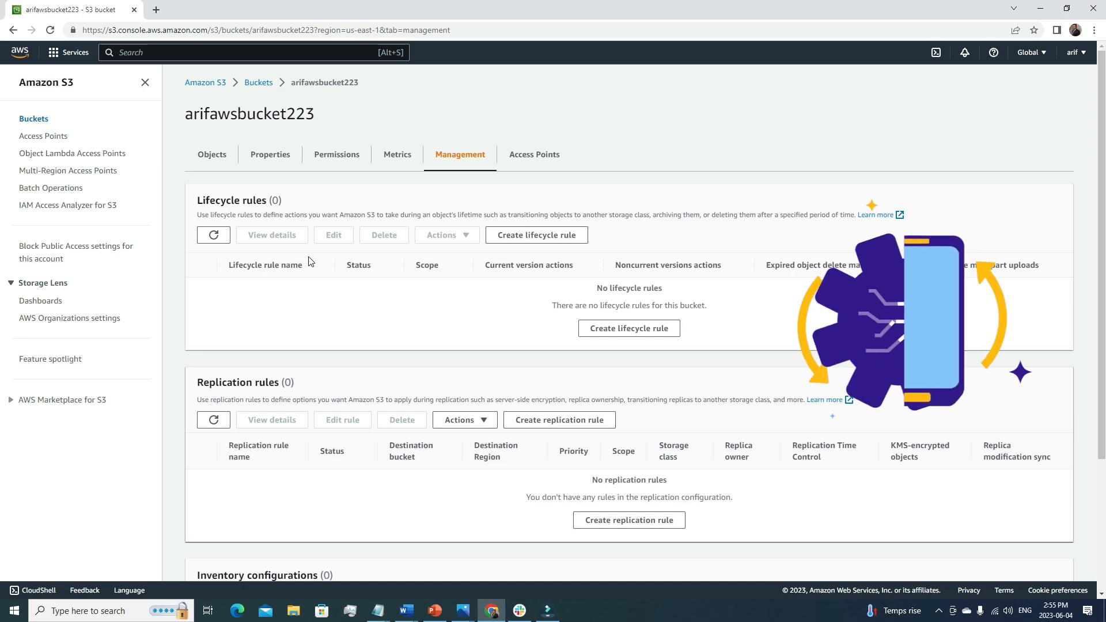
From the bucket's management settings, start a new lifecycle rule, review its scope, filter and action options, and cancel without creating it
{"action": "left_click", "coordinate": [651, 333]}
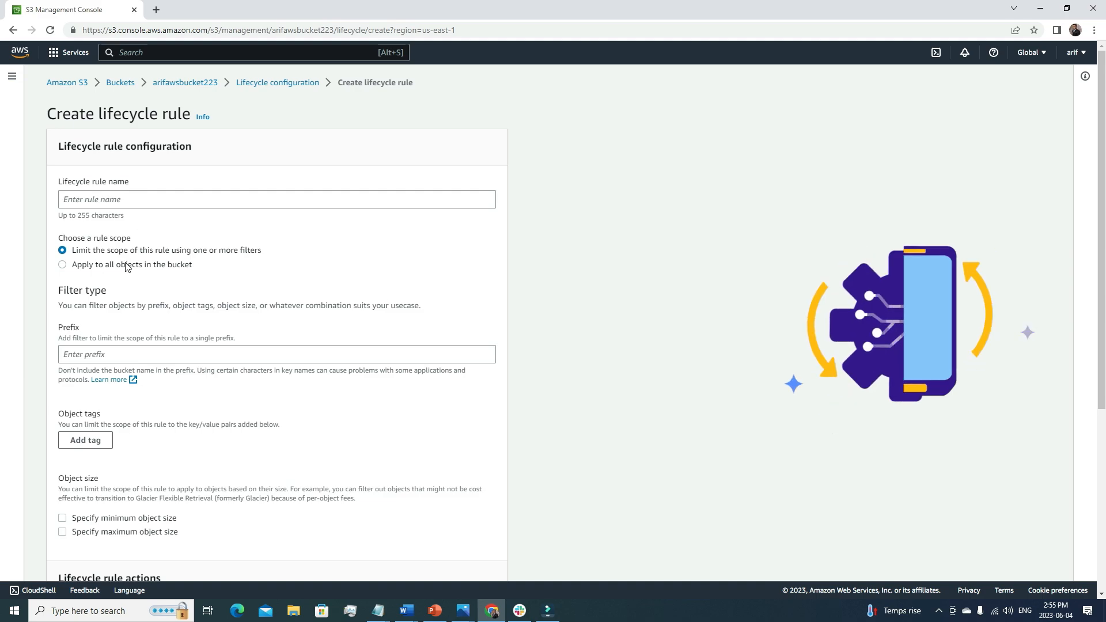
{"action": "scroll", "coordinate": [115, 242], "scroll_direction": "down", "scroll_amount": 3}
{"action": "scroll", "coordinate": [60, 322], "scroll_direction": "down", "scroll_amount": 2}
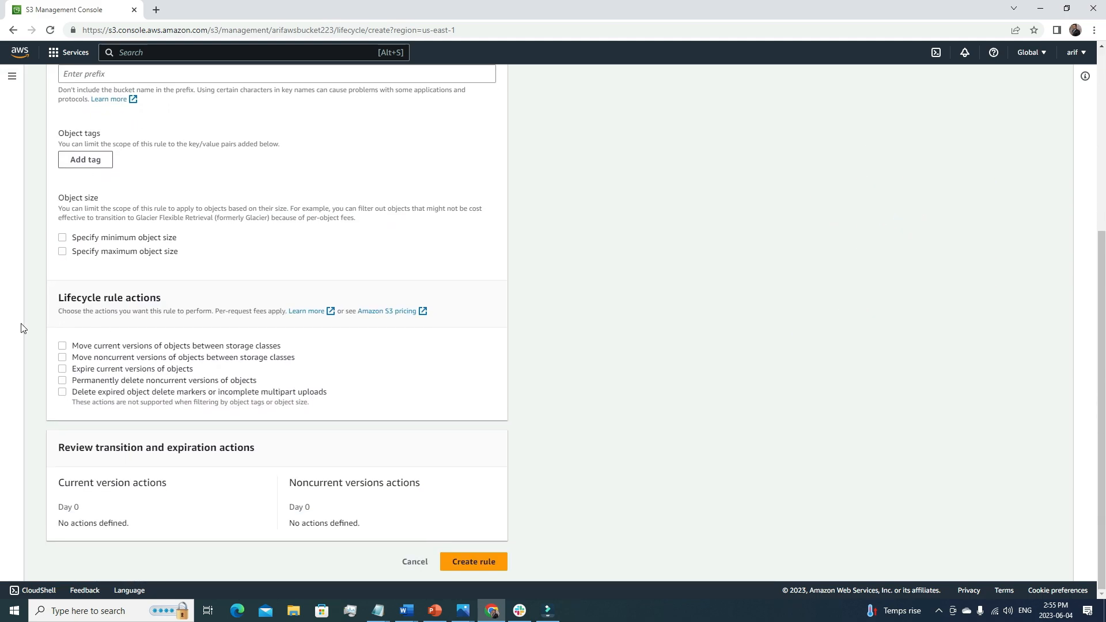
{"action": "scroll", "coordinate": [66, 273], "scroll_direction": "up", "scroll_amount": 4}
{"action": "scroll", "coordinate": [84, 317], "scroll_direction": "down", "scroll_amount": 1}
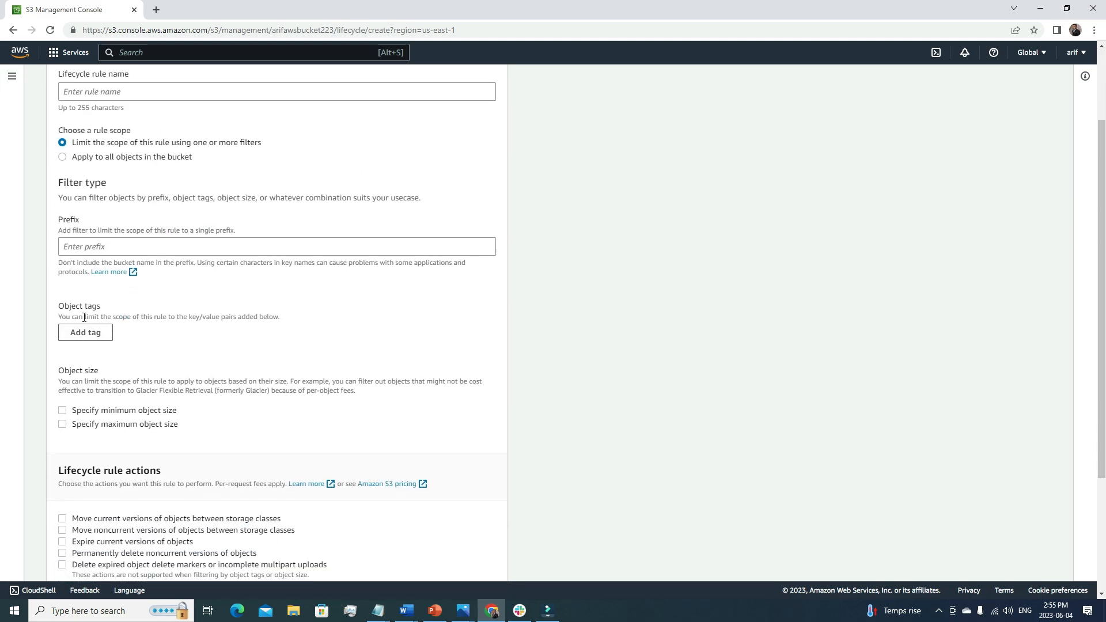
{"action": "scroll", "coordinate": [91, 247], "scroll_direction": "down", "scroll_amount": 1}
{"action": "scroll", "coordinate": [94, 267], "scroll_direction": "up", "scroll_amount": 2}
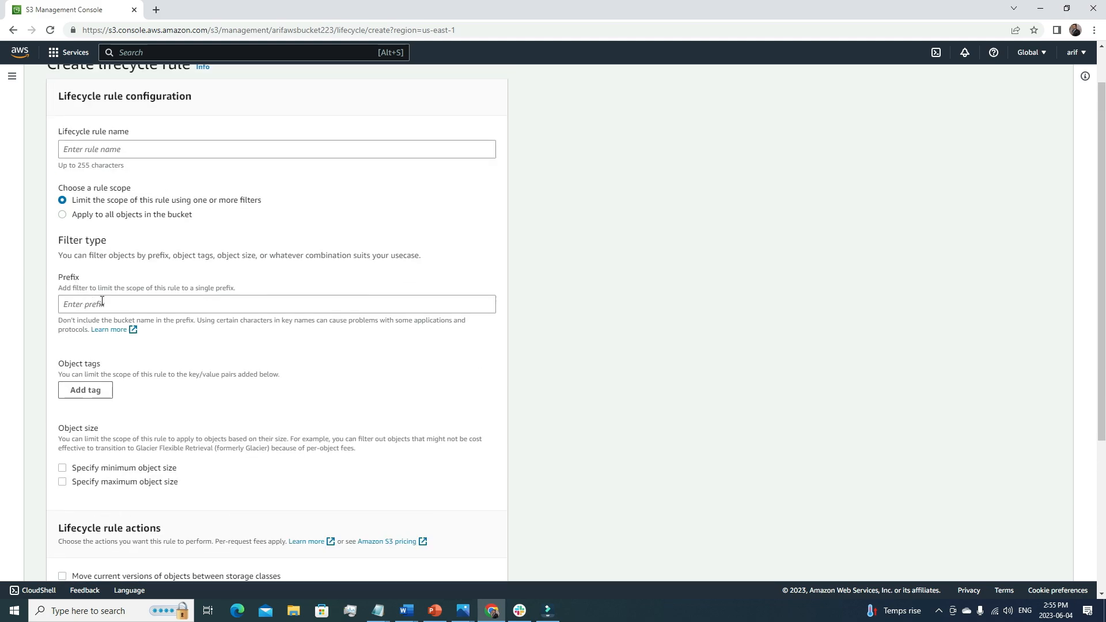
{"action": "scroll", "coordinate": [153, 303], "scroll_direction": "down", "scroll_amount": 4}
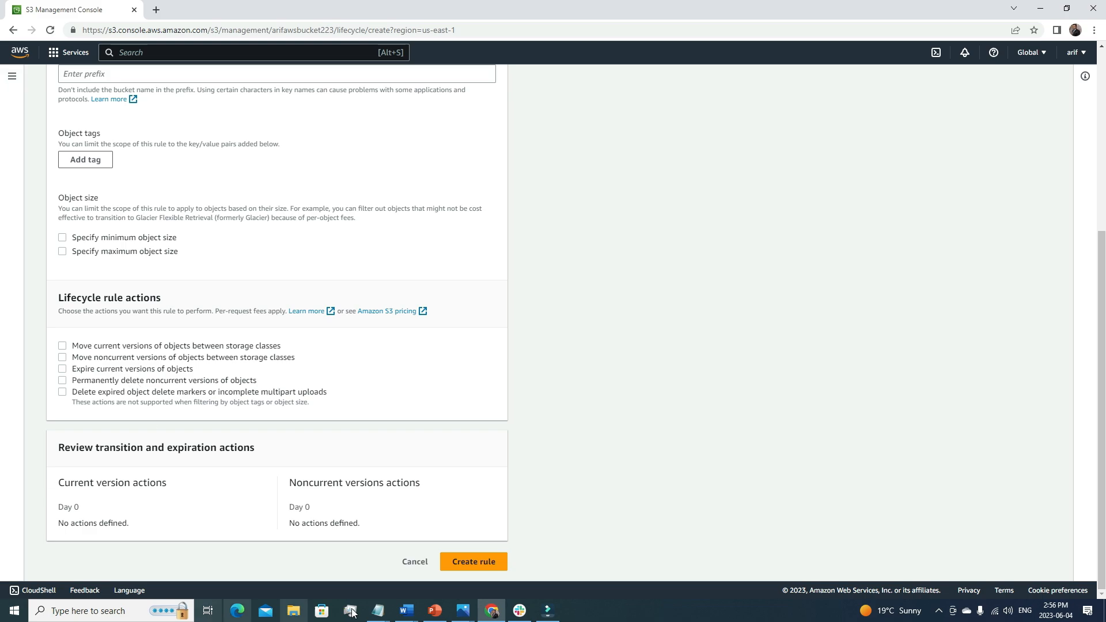
{"action": "left_click", "coordinate": [416, 563]}
Review the replication rules and inventory configurations, and view the bucket's access points
{"action": "scroll", "coordinate": [521, 447], "scroll_direction": "down", "scroll_amount": 2}
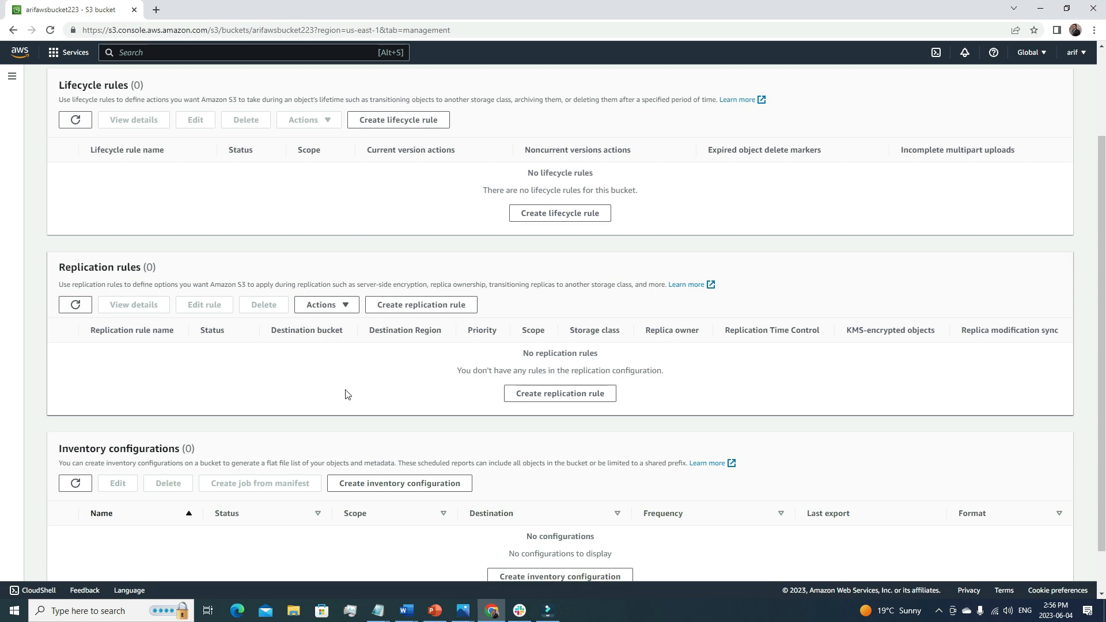
{"action": "scroll", "coordinate": [364, 403], "scroll_direction": "up", "scroll_amount": 2}
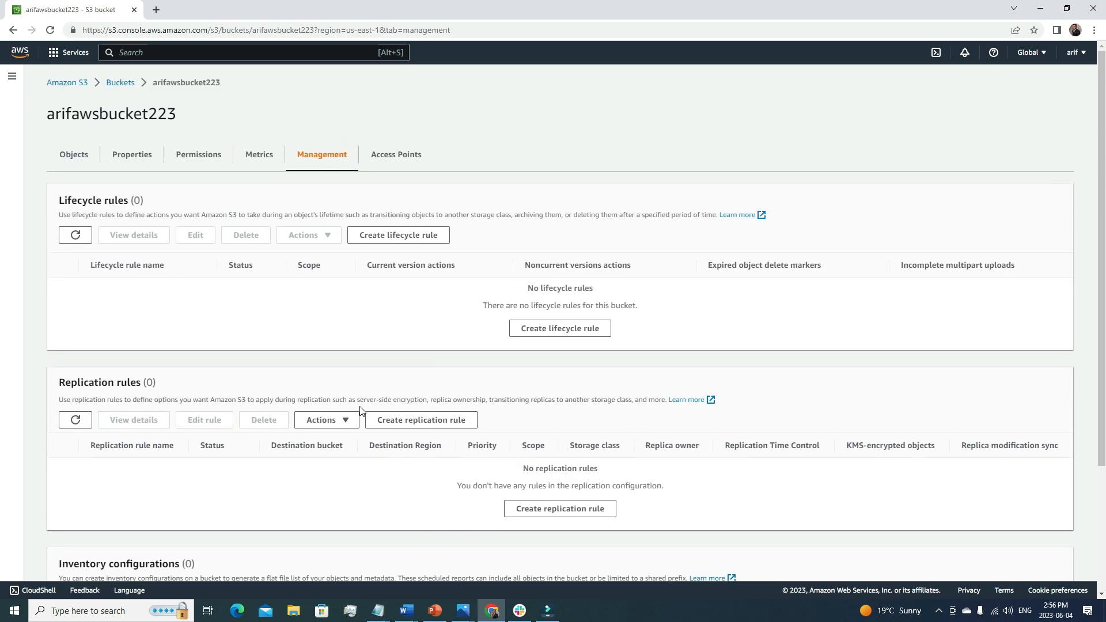
{"action": "left_click", "coordinate": [409, 164]}
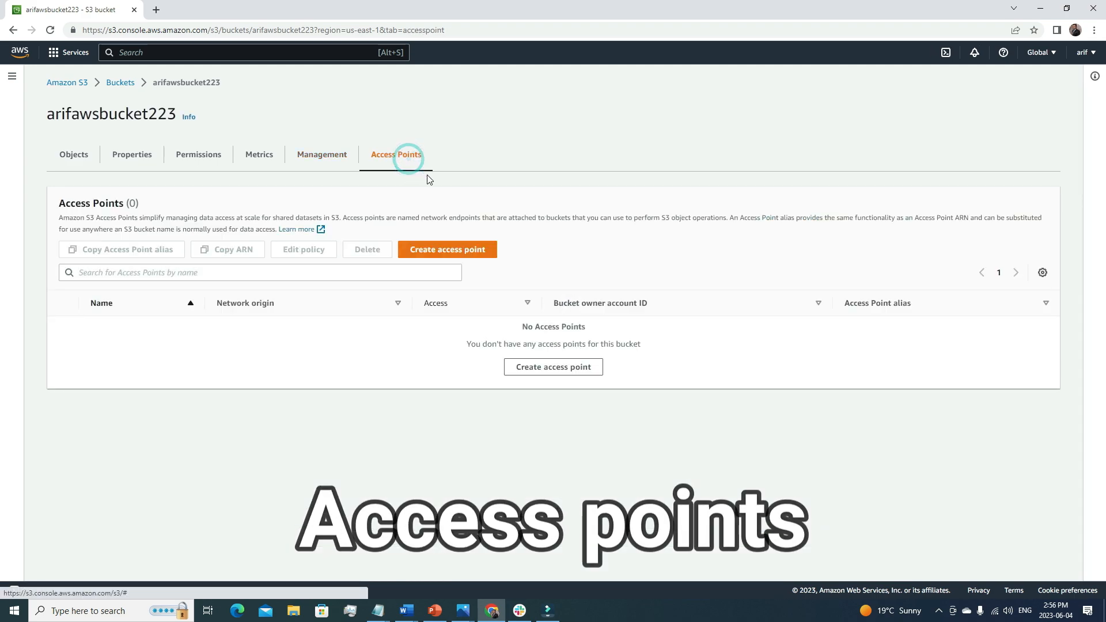